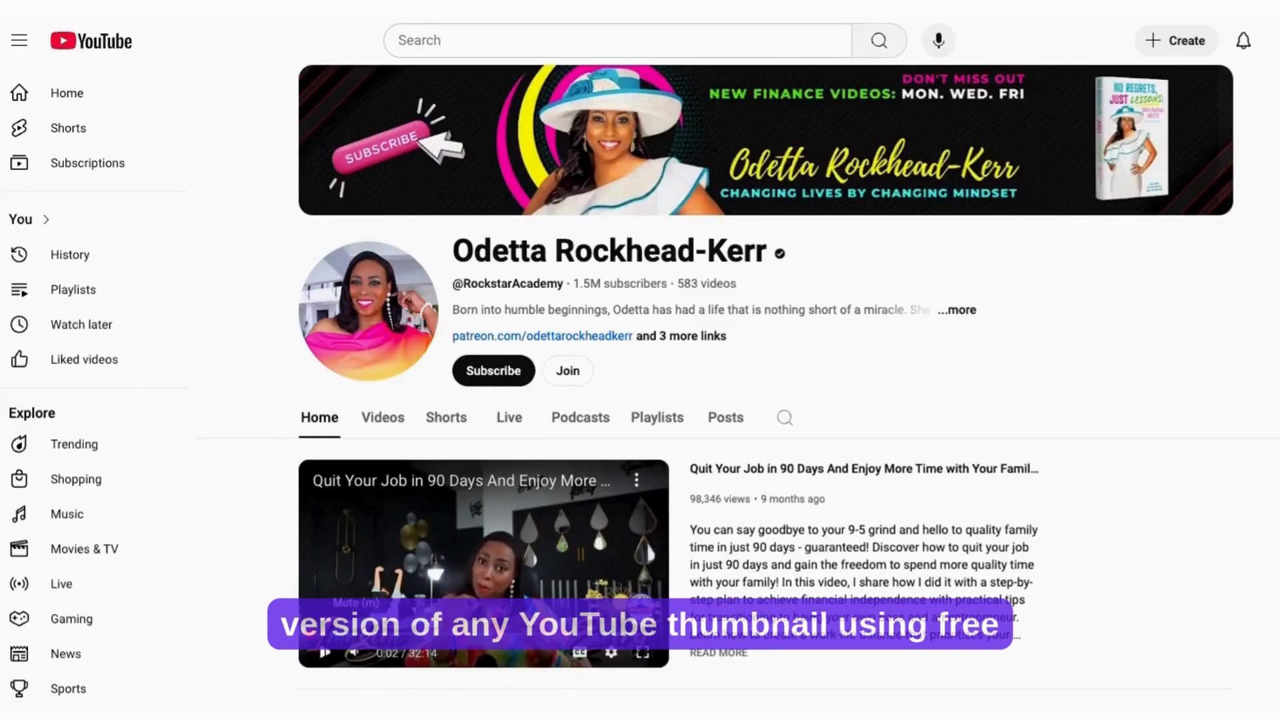
# Step: Open the channel's most popular video, "16 Websites Where Rich Or Kind People Literally Give Away Free Money", and copy its link
pyautogui.scroll(-6, 1212, 399)
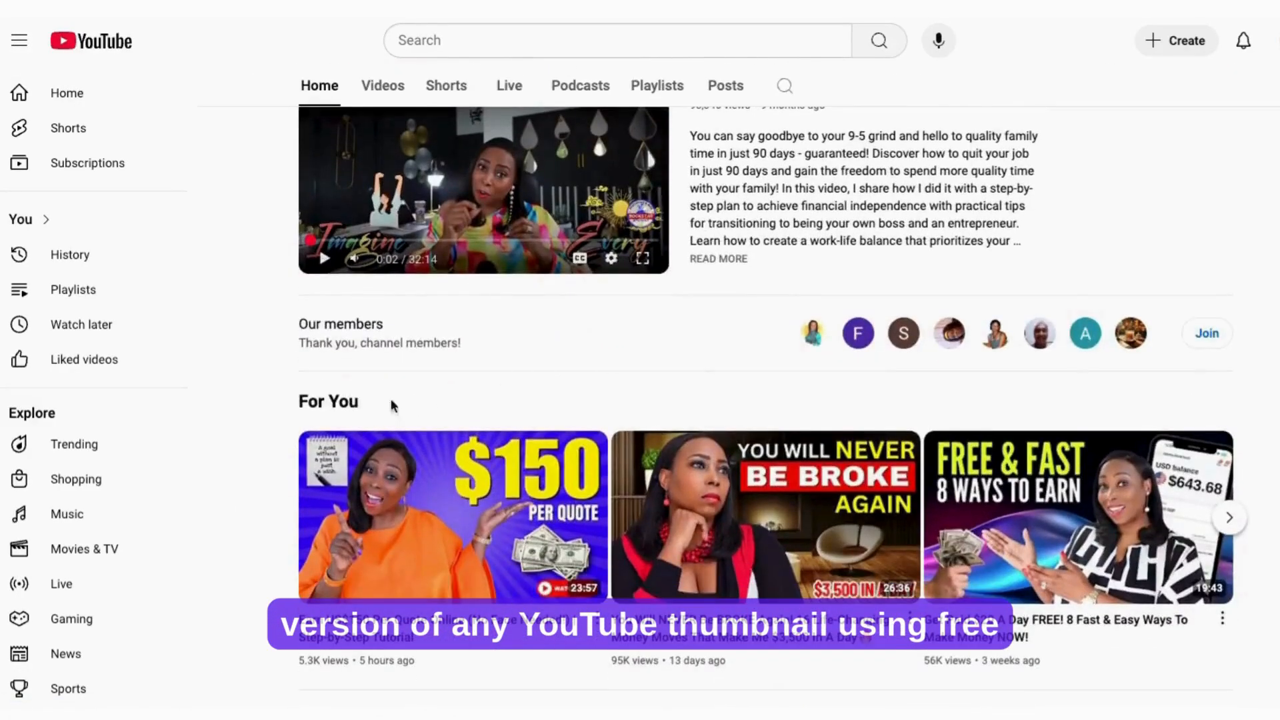
pyautogui.scroll(-3, 340, 398)
pyautogui.click(383, 525)
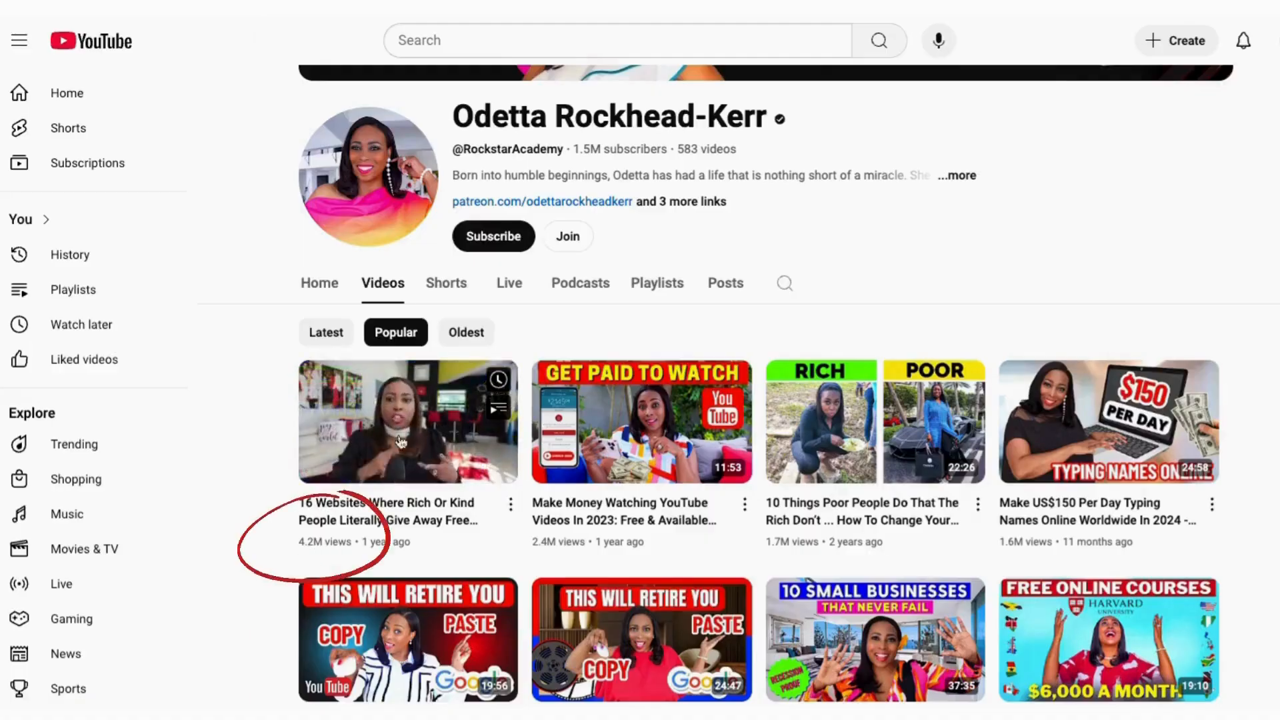
pyautogui.click(347, 514)
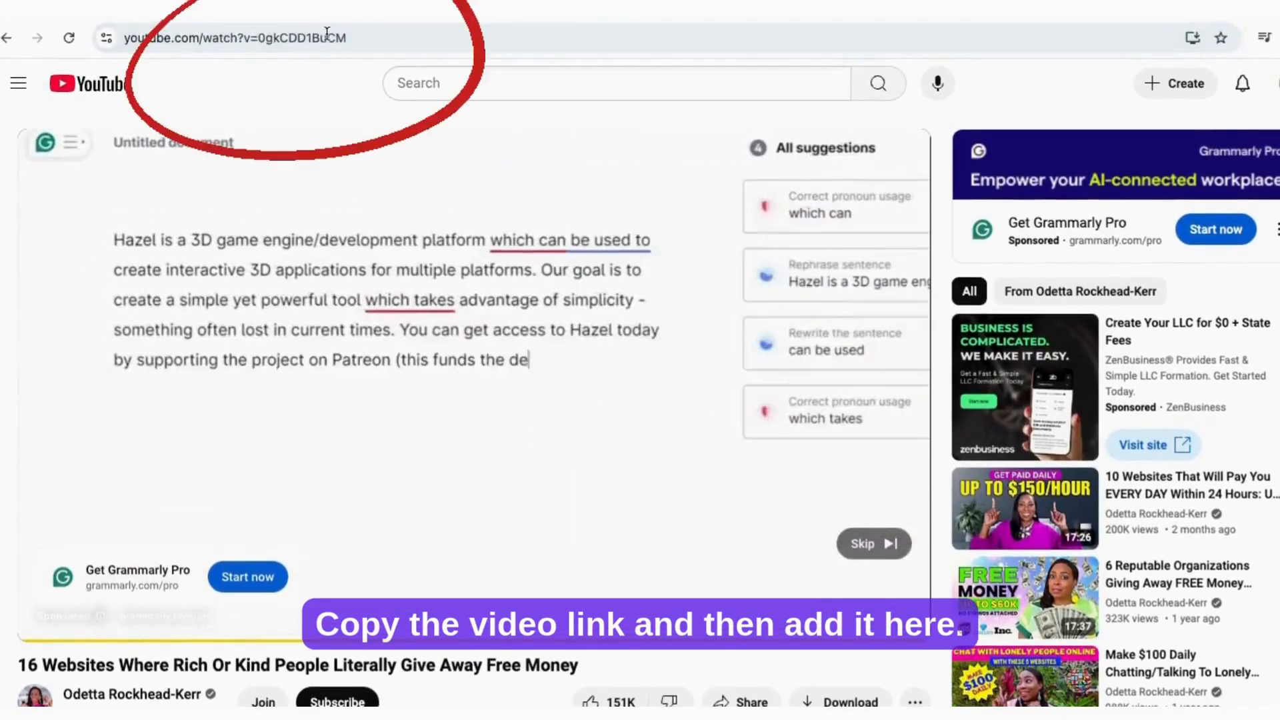
pyautogui.click(329, 33)
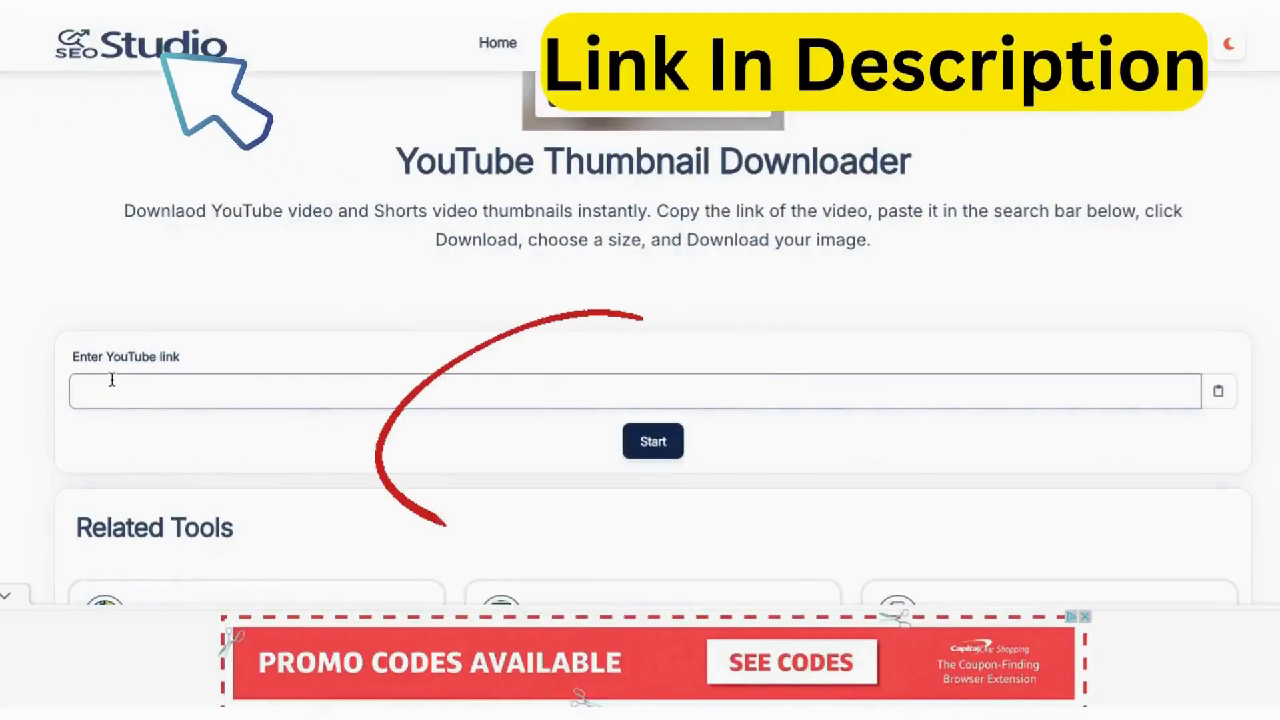
# Step: Fetch the copied video's thumbnail with SEO Studio's YouTube Thumbnail Downloader and download the HD (1280x720) image
pyautogui.write('https://www.youtube.com/watch?v=0gkCDD1BuCM')
pyautogui.click(652, 441)
pyautogui.scroll(-5, 888, 434)
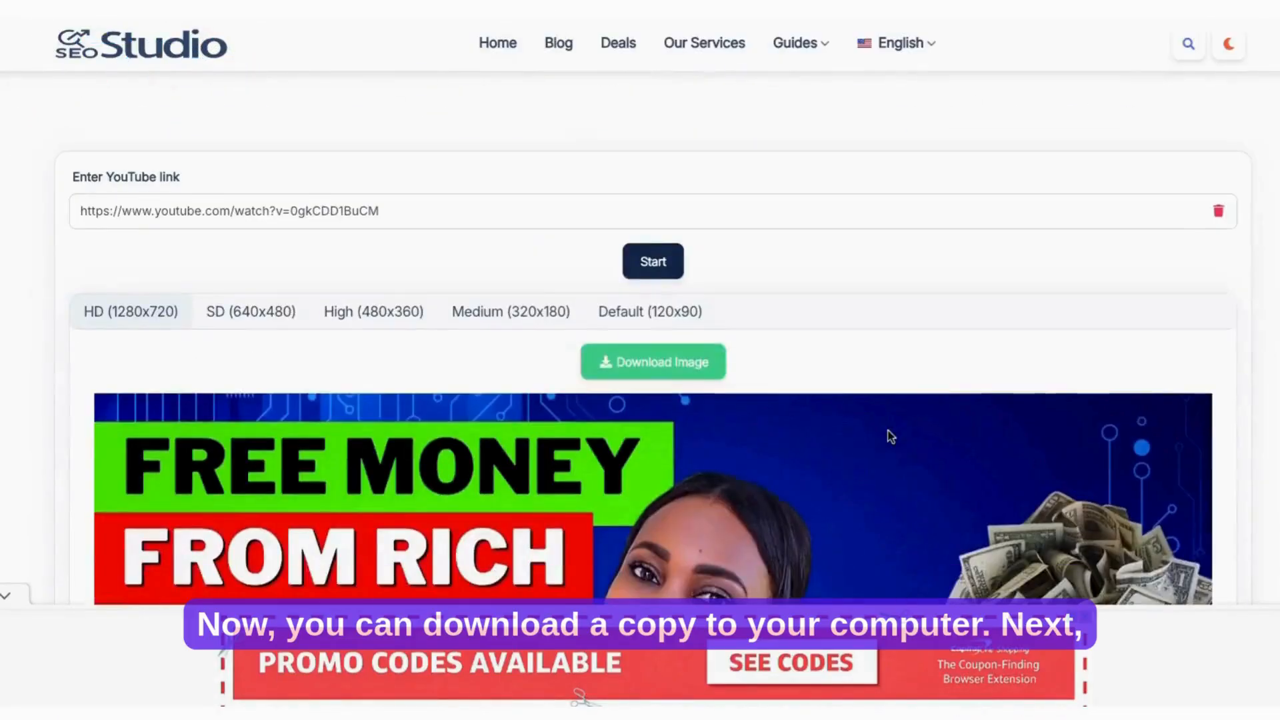
pyautogui.scroll(-1, 889, 438)
pyautogui.scroll(1, 889, 437)
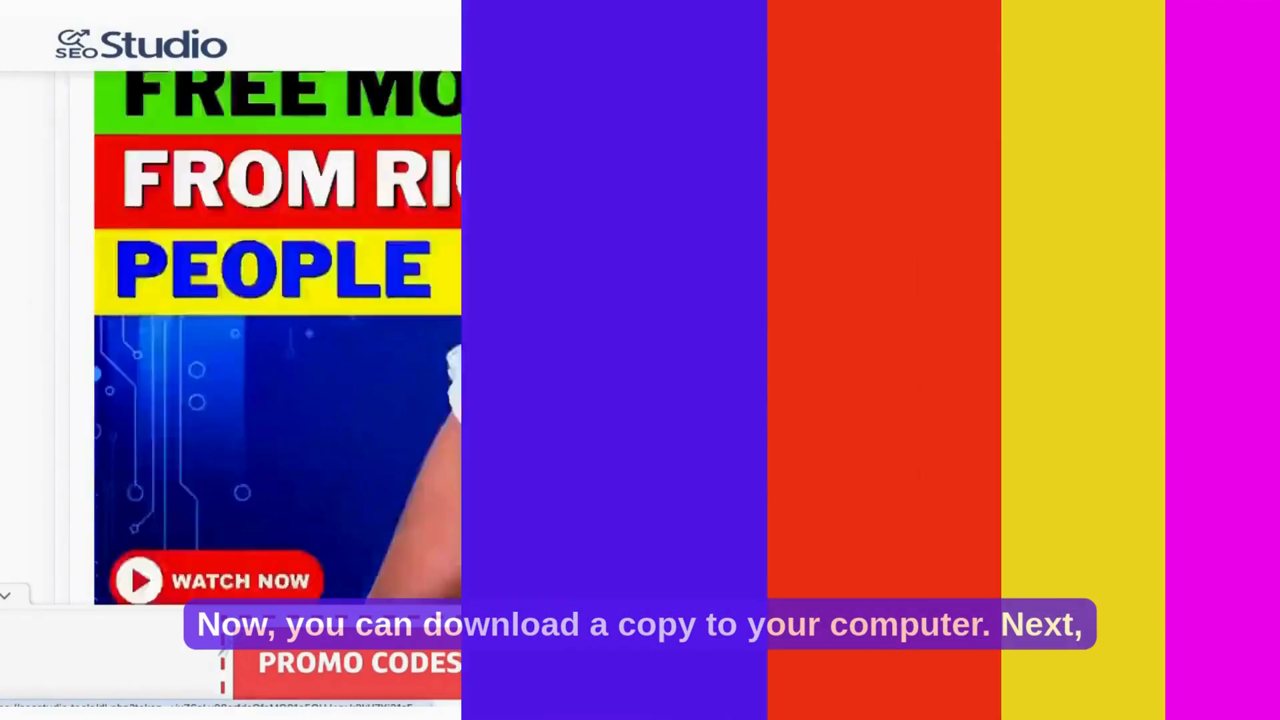
pyautogui.click(653, 158)
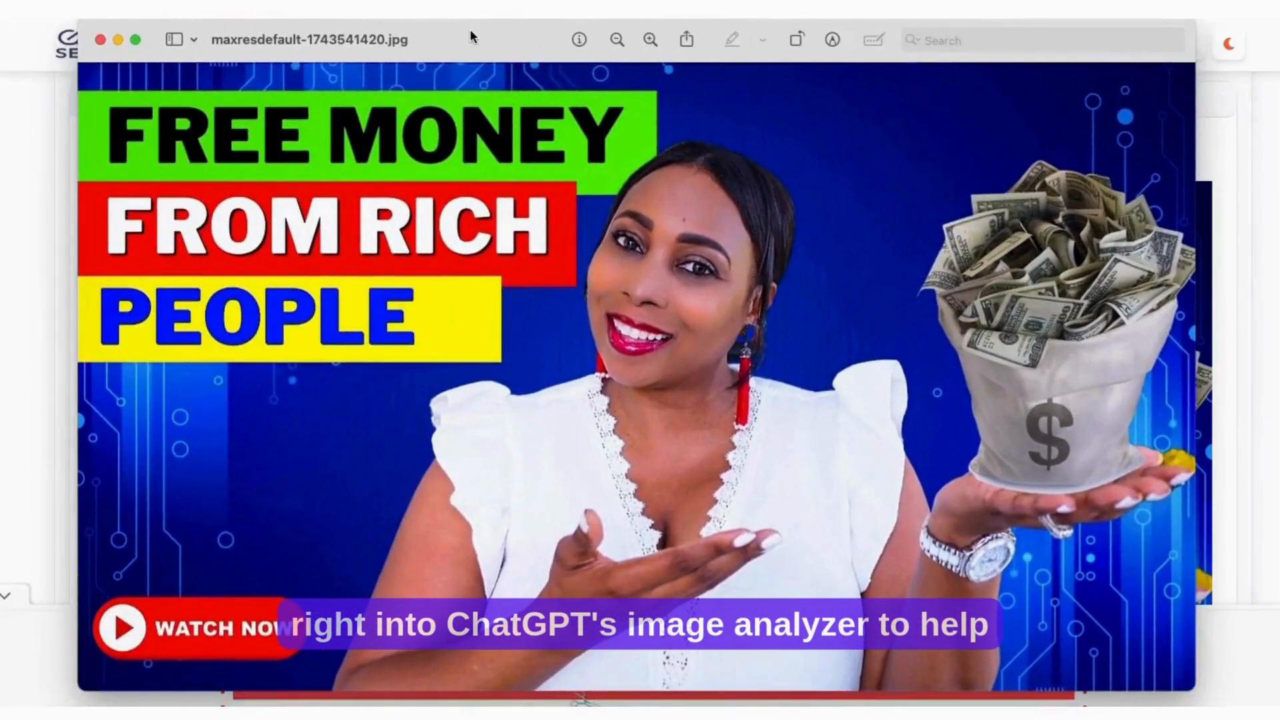
pyautogui.click(100, 39)
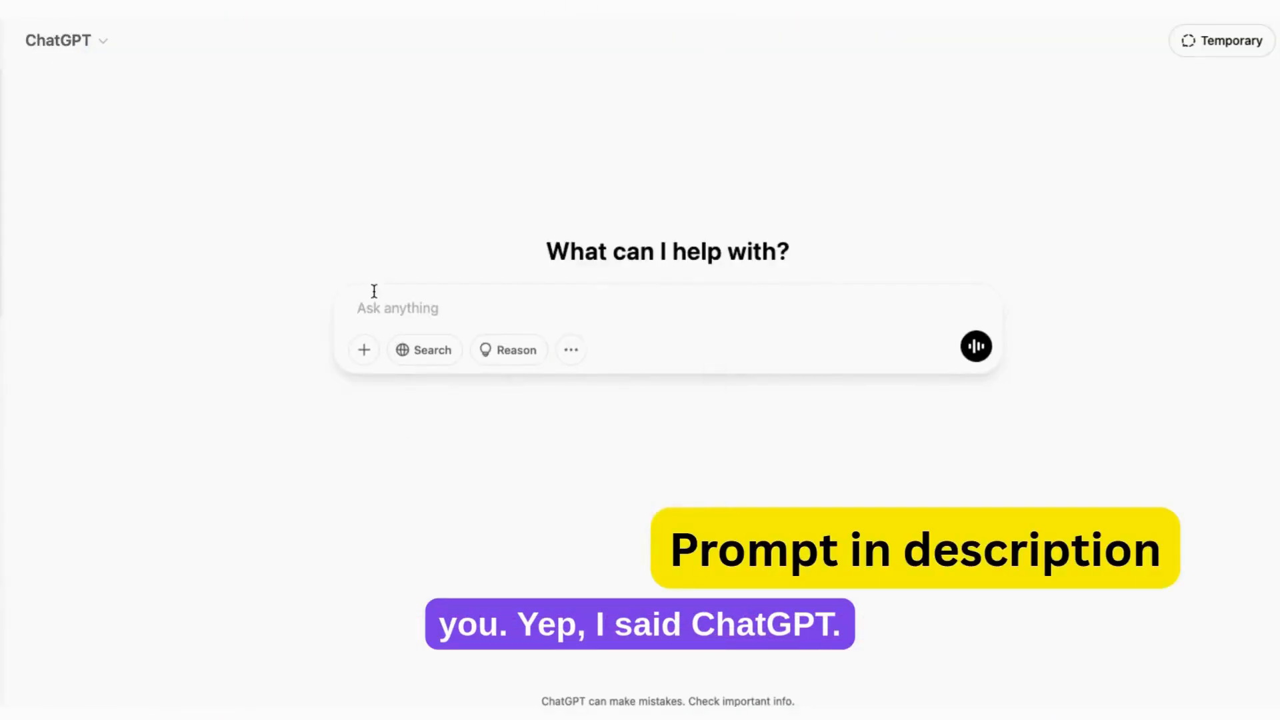
# Step: In ChatGPT, submit the downloaded thumbnail with the prompt asking to analyze its visual elements and write a similar AI image generator prompt
pyautogui.write('Analyze this YouTube thumbnail and describe its key visual elements, including colors, font styles, facial expressions, background details, and any other notable design aspects. Based on this analysis, generate a detailed prompt that I can use to create a similar but unique thumbnail using an AI image generator.')
pyautogui.moveTo(358, 276); pyautogui.dragTo(526, 343)
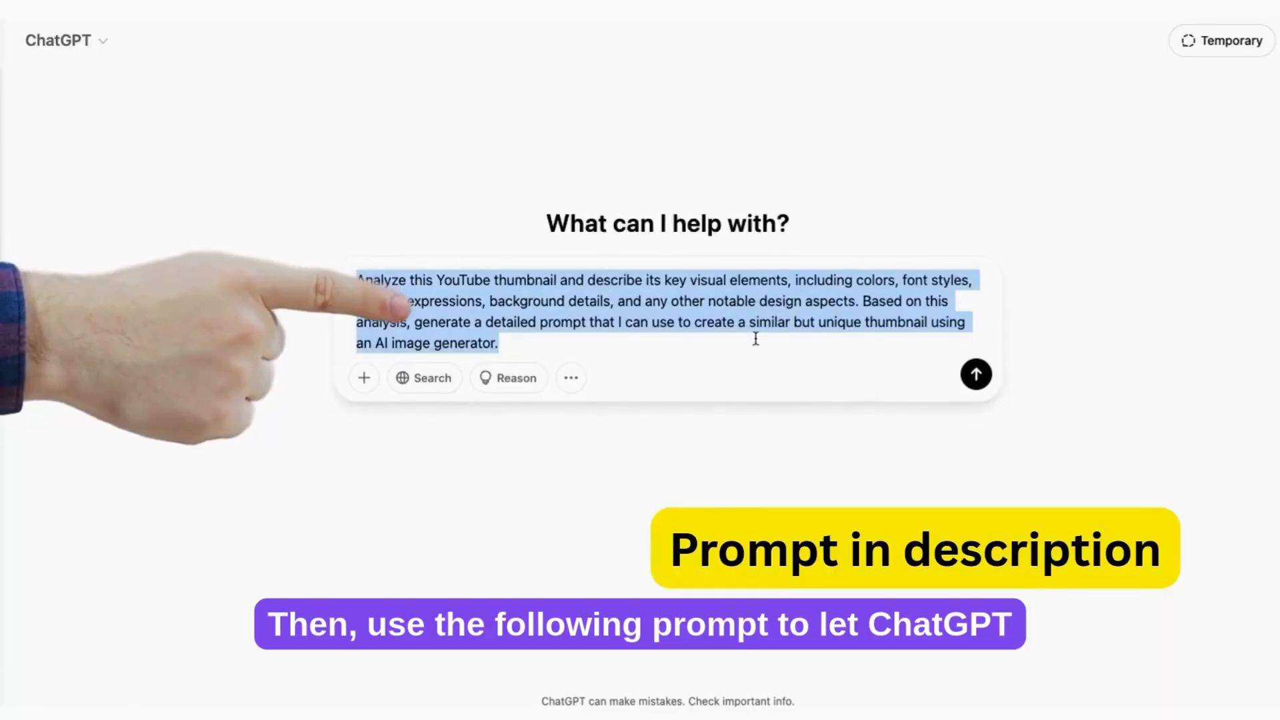
pyautogui.click(366, 380)
pyautogui.click(373, 331)
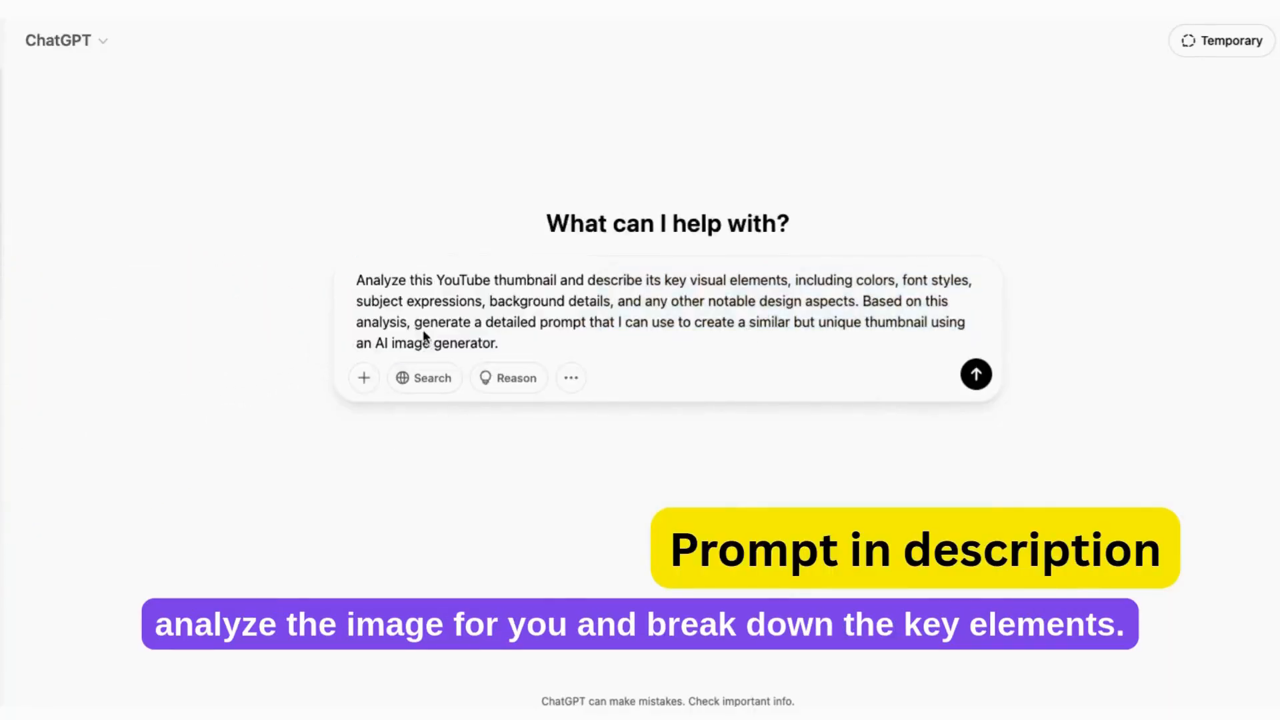
pyautogui.click(1007, 487)
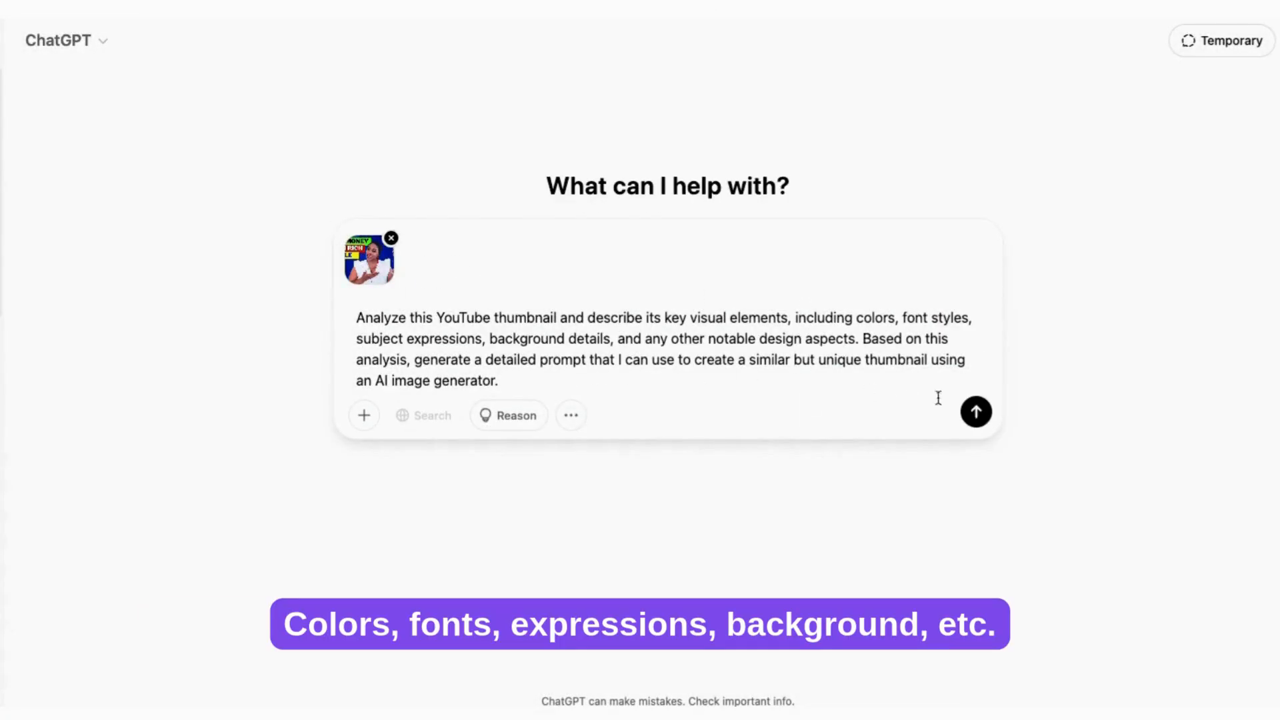
pyautogui.click(975, 414)
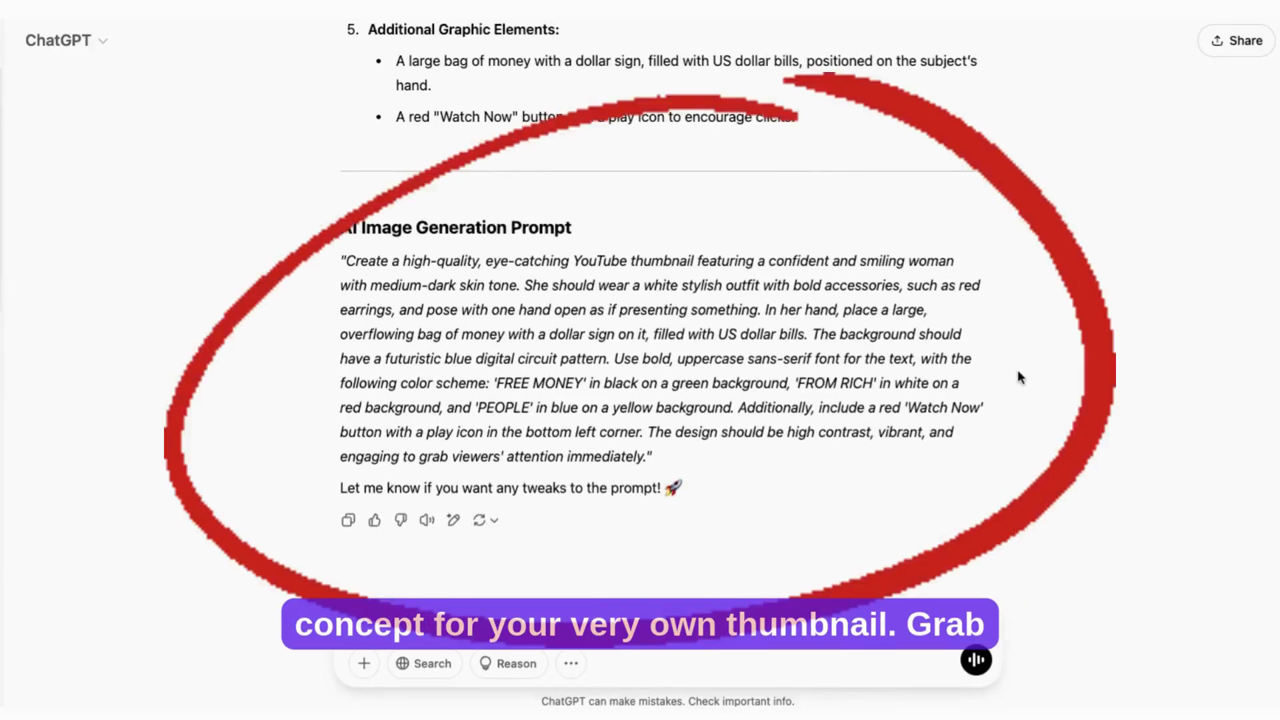
# Step: Copy the full AI Image Generation Prompt from the ChatGPT reply and enter it as the image description in Ideogram
pyautogui.moveTo(341, 260); pyautogui.dragTo(643, 432)
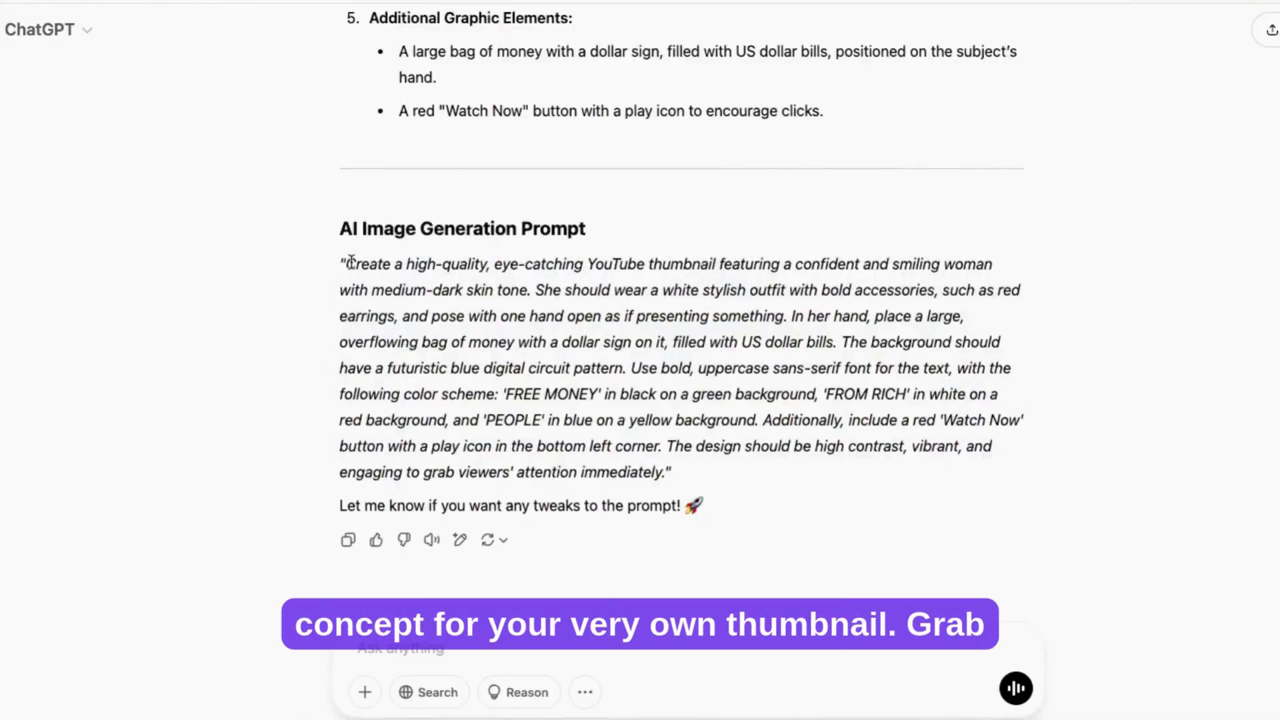
pyautogui.moveTo(342, 262); pyautogui.dragTo(664, 474)
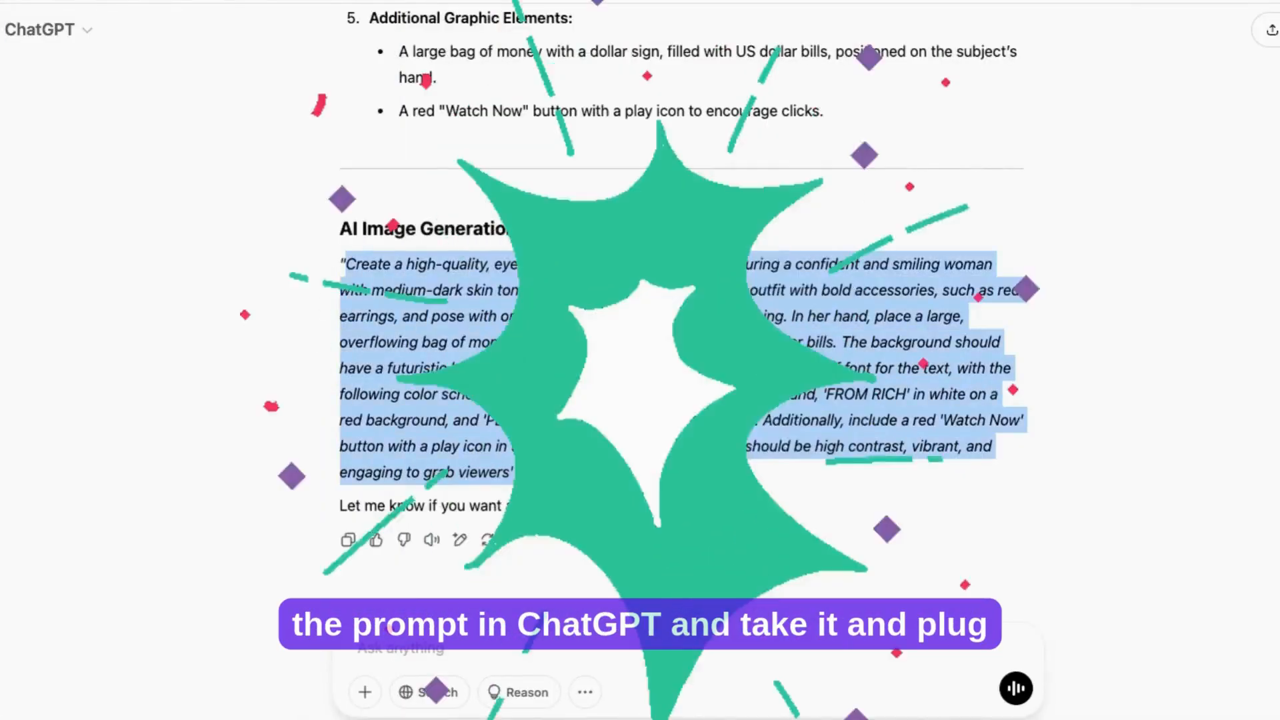
pyautogui.click(1252, 104)
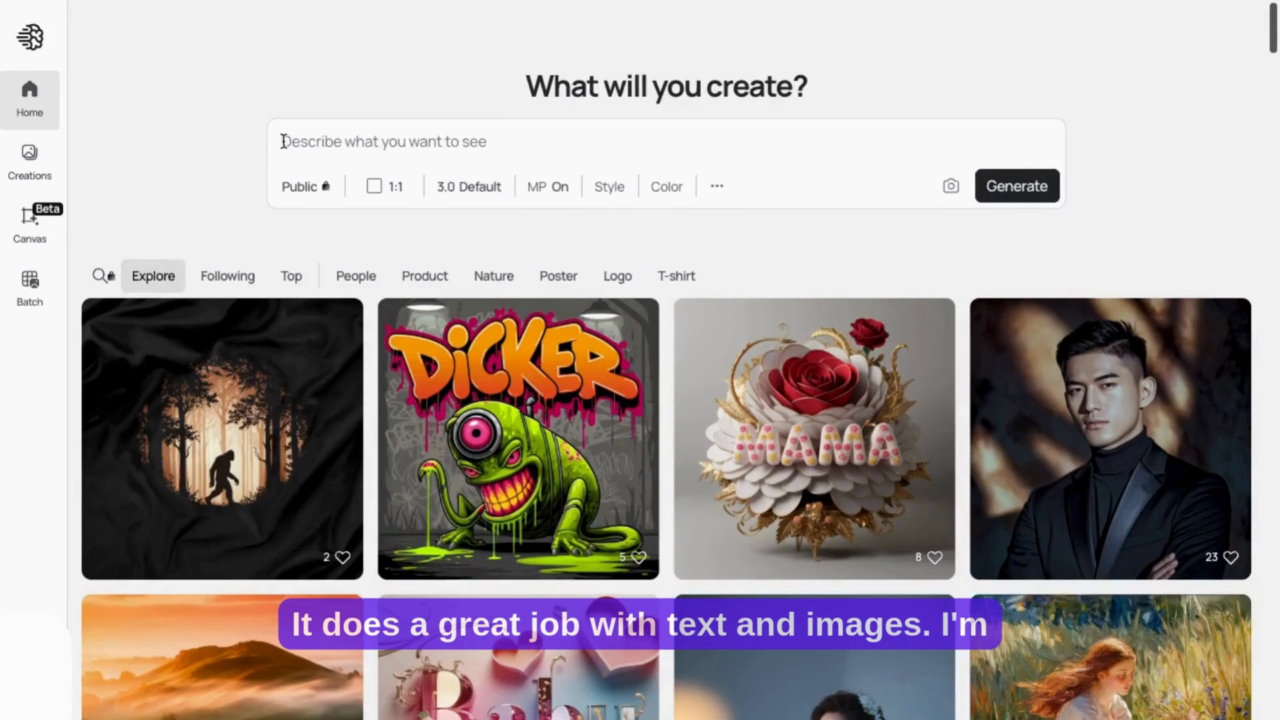
pyautogui.write("Create a high-quality, eye-catching YouTube thumbnail featuring a confident and smiling woman with medium-dark skin tone. She should wear a white stylish outfit with bold accessories, such as red earrings, and pose with one hand open as if presenting something. In her hand, place a large, overflowing bag of money with a dollar sign on it, filled with US dollar bills. The background should have a futuristic blue digital circuit pattern. Use bold, uppercase sans-serif font for the text, with the following color scheme: 'FREE MONEY' in black on a green background, 'FROM RICH' in white on a red background, and 'PEOPLE' in blue on a yellow background. Additionally, include a red 'Watch Now' button with a play icon in the bottom left corner. The design should be high contrast, vibrant, and engaging to grab viewers' attention immediately.")
# Step: Generate the thumbnail images with a 16:9 aspect ratio and the Realistic style
pyautogui.click(390, 343)
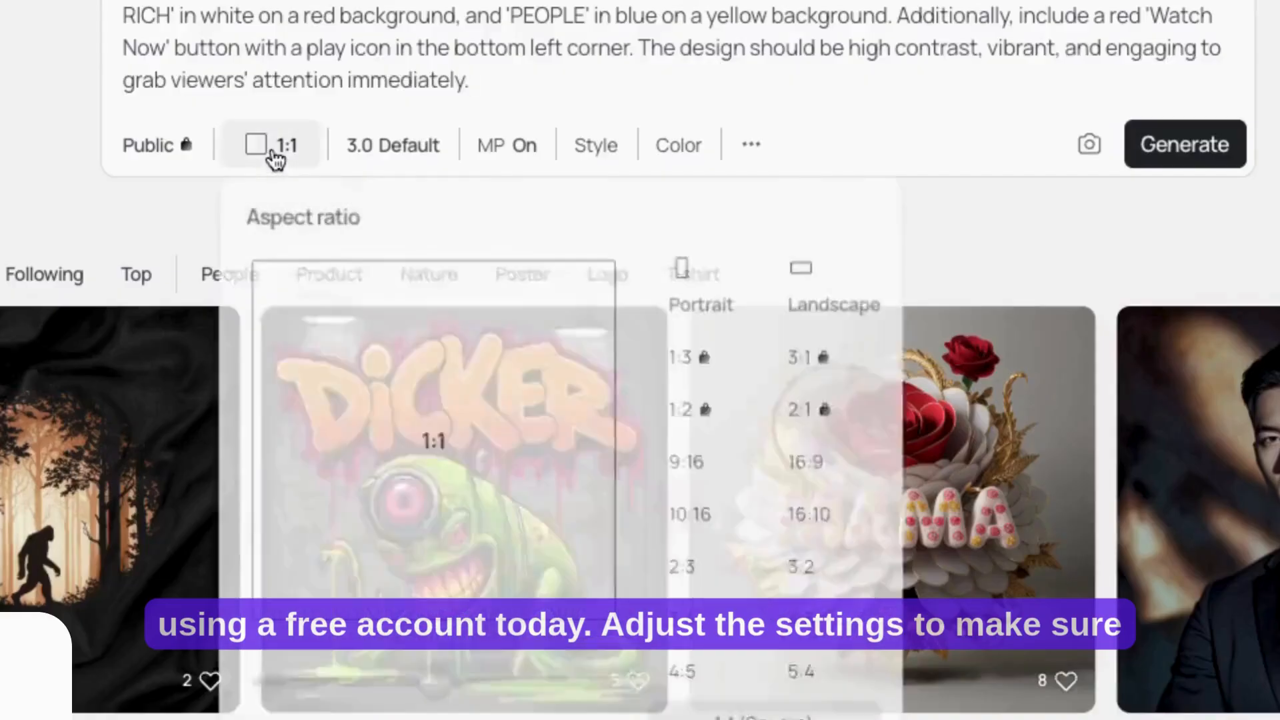
pyautogui.click(761, 512)
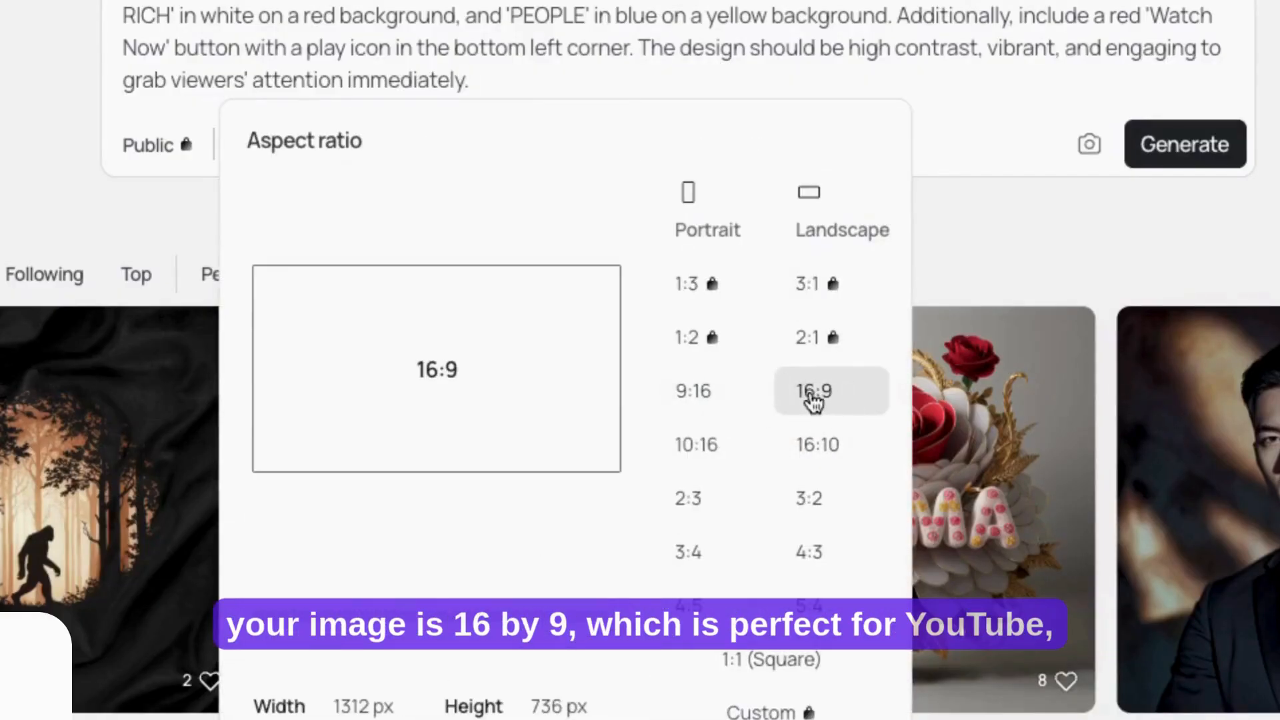
pyautogui.click(1, 59)
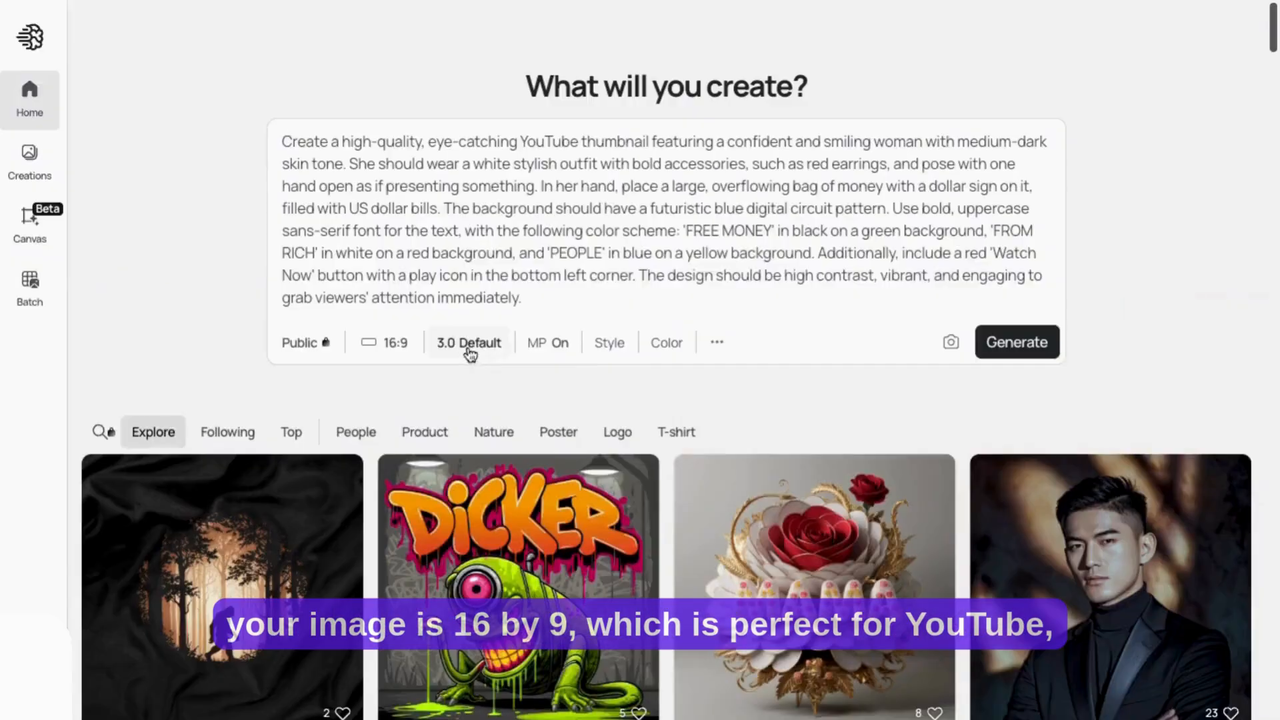
pyautogui.click(597, 146)
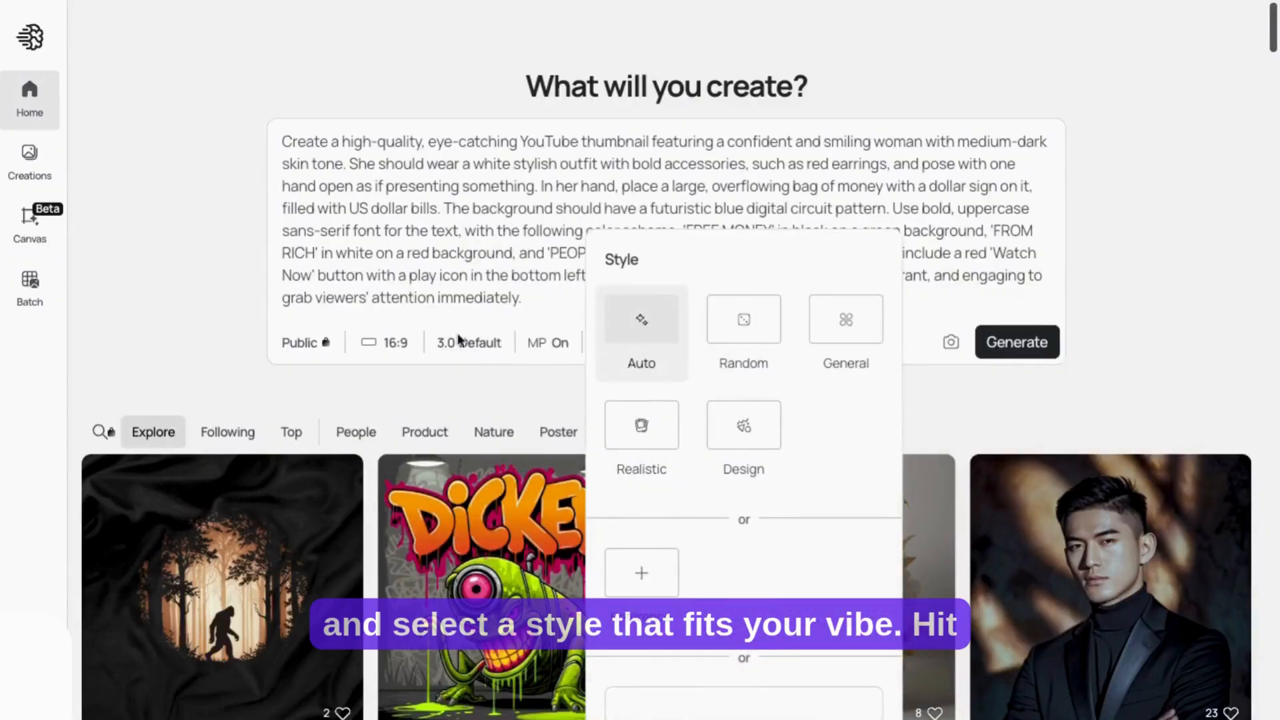
pyautogui.click(641, 425)
pyautogui.click(1136, 386)
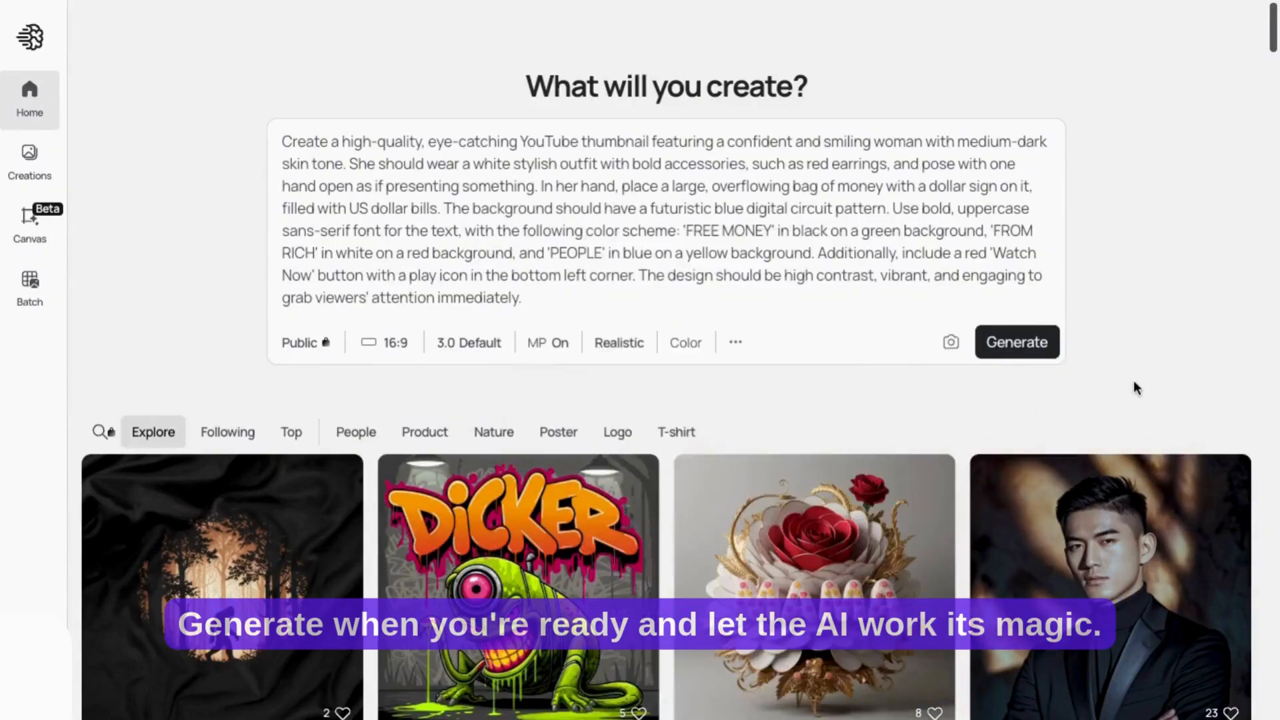
pyautogui.click(1017, 342)
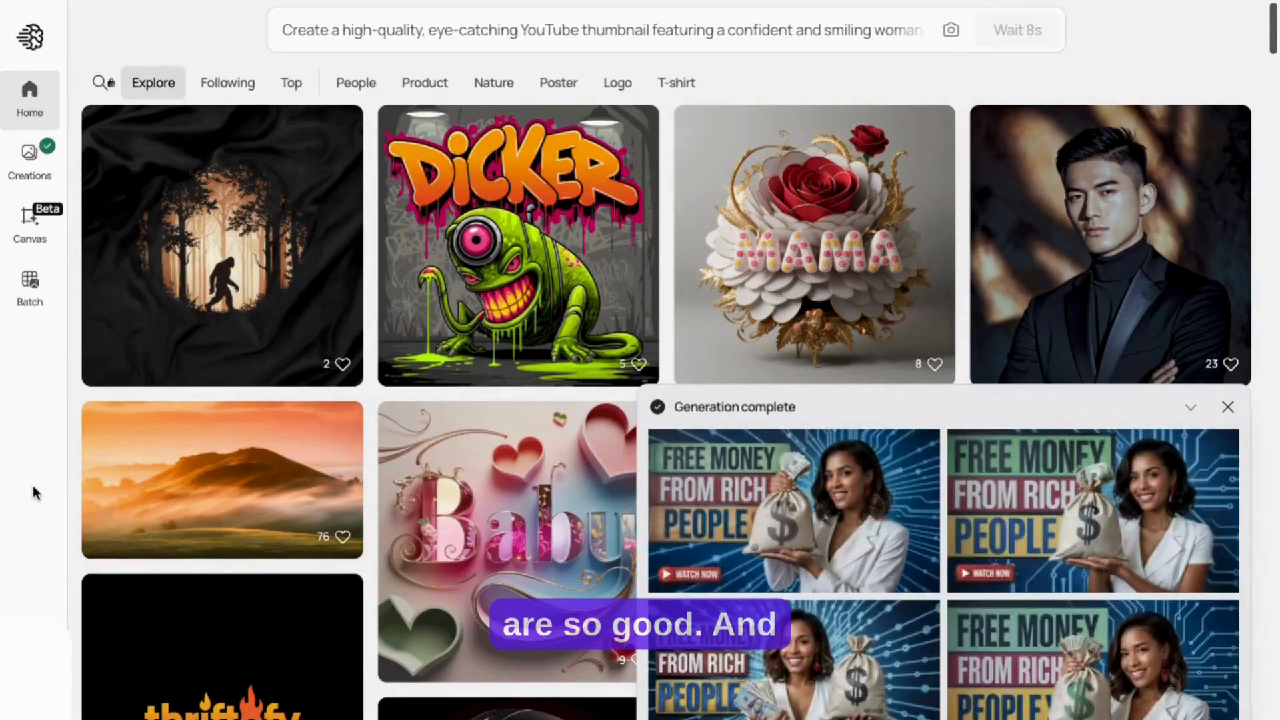
# Step: Open the generated results and compare the four thumbnail variants at full size
pyautogui.click(792, 517)
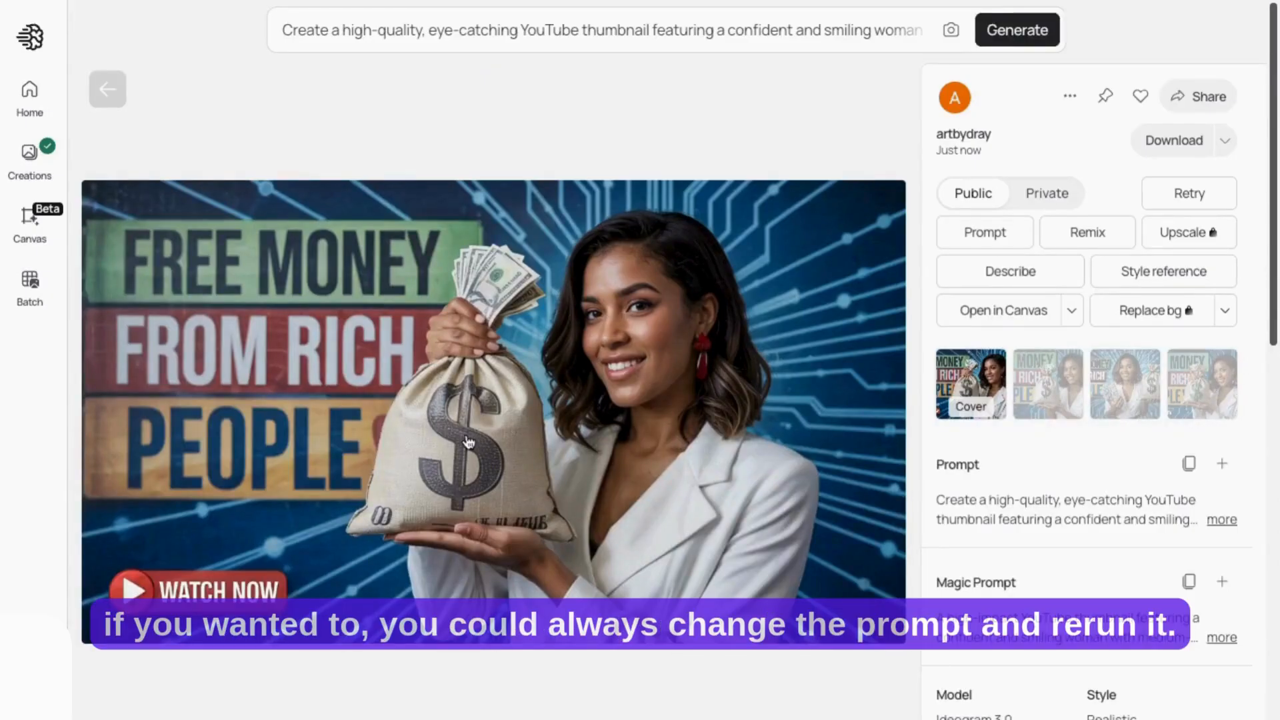
pyautogui.click(1042, 392)
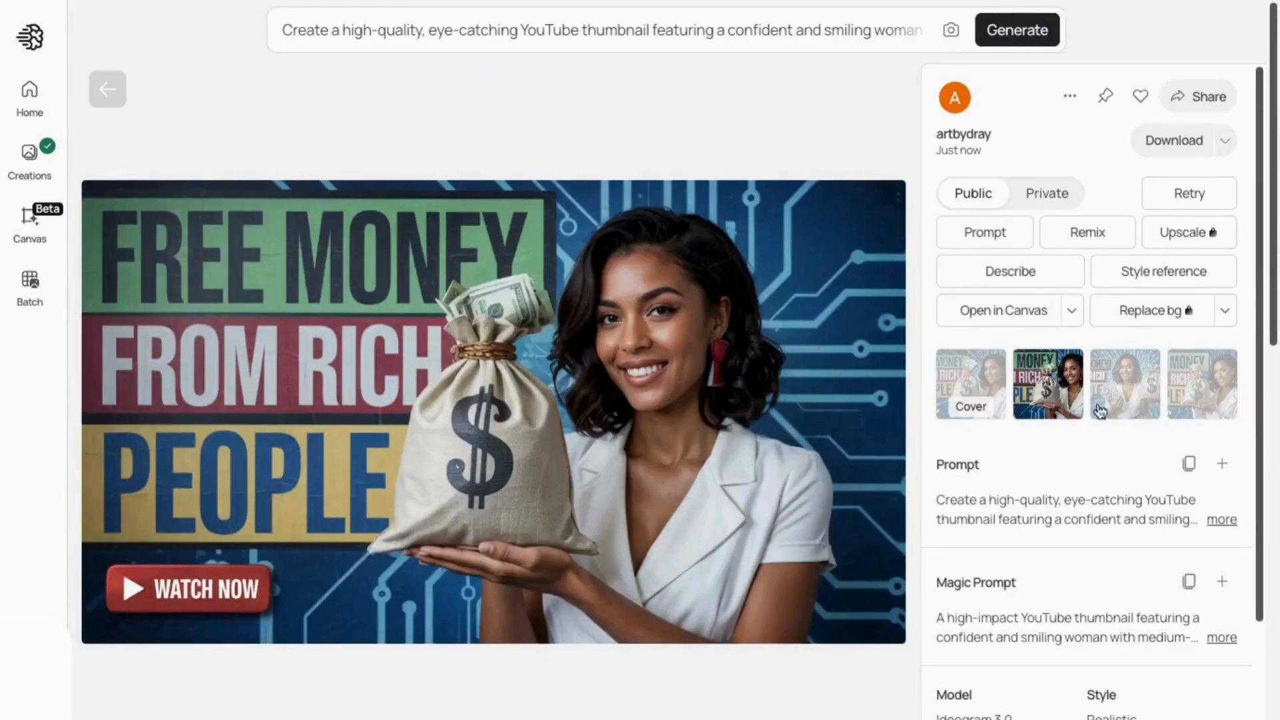
pyautogui.click(1127, 387)
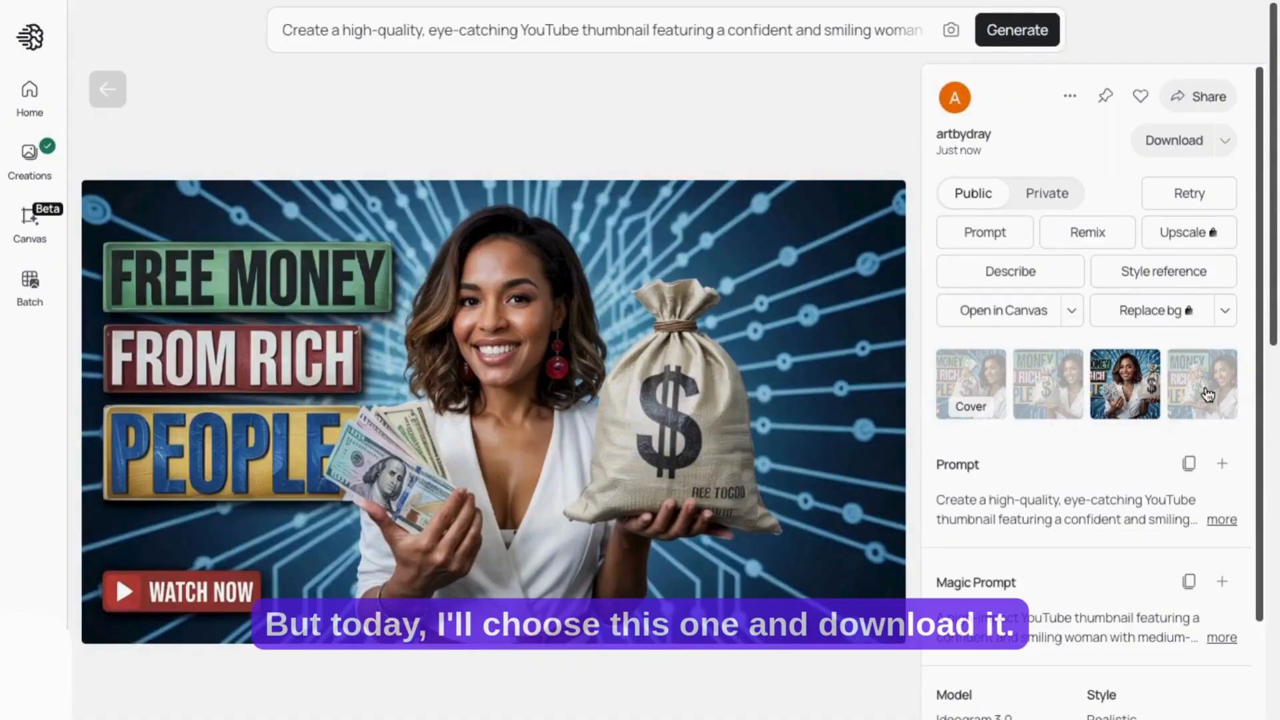
pyautogui.click(1208, 396)
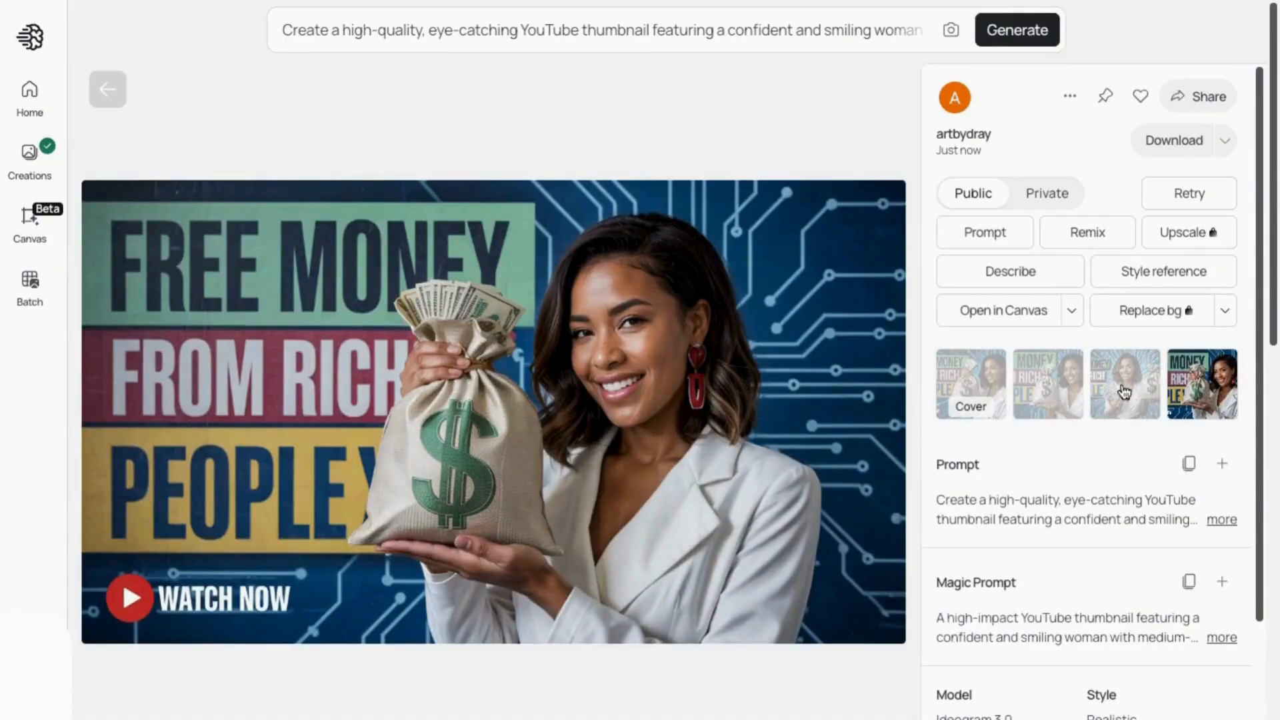
pyautogui.click(1124, 392)
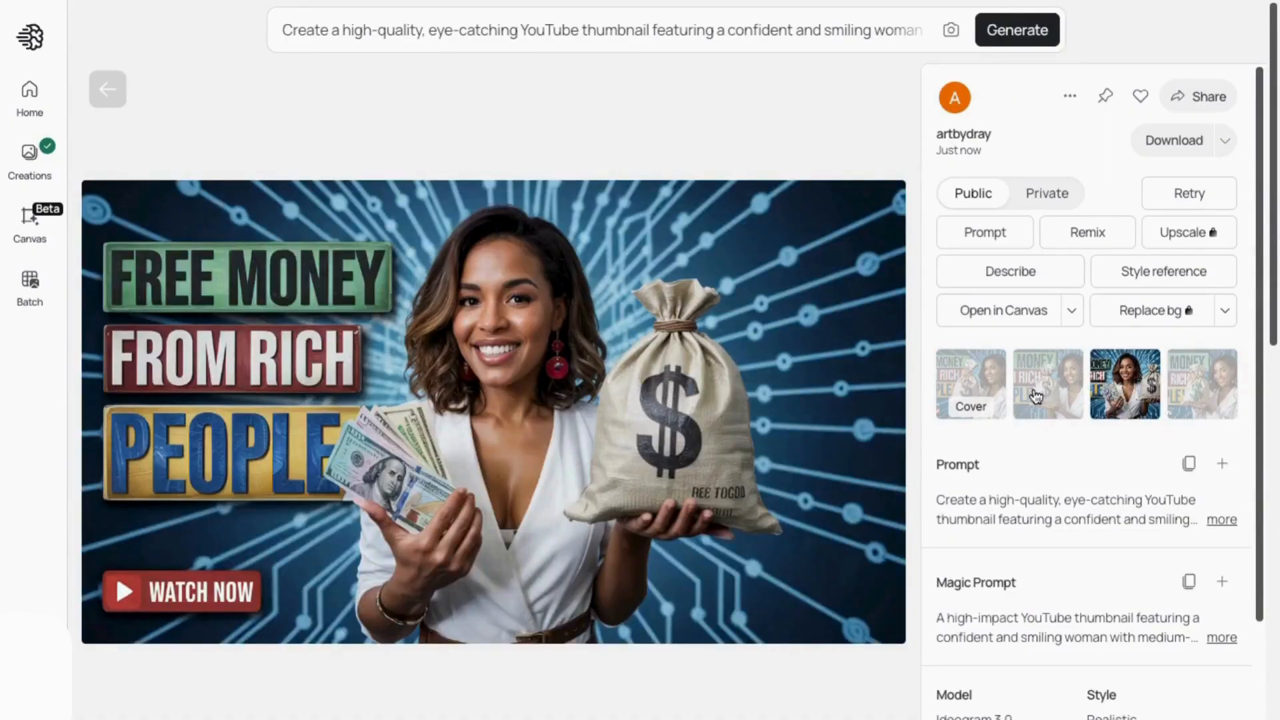
# Step: Download the second thumbnail variant and check the available download formats
pyautogui.click(1036, 397)
pyautogui.click(1166, 137)
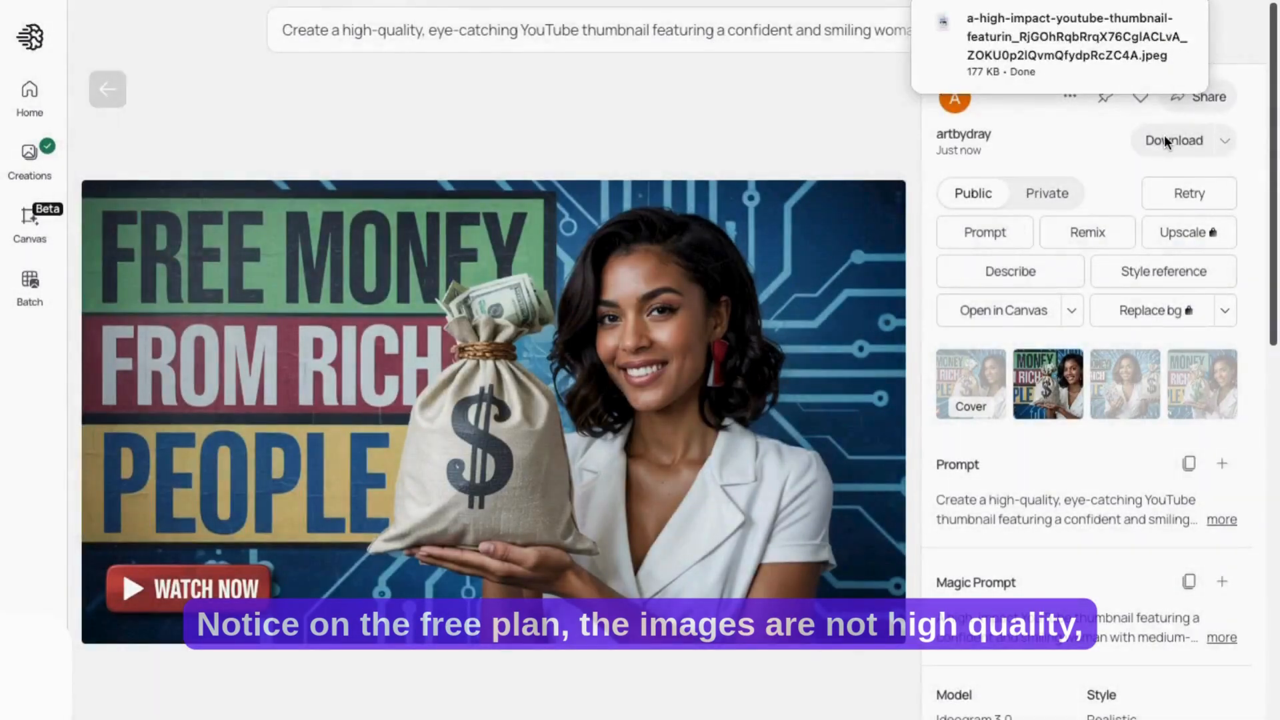
pyautogui.click(1224, 141)
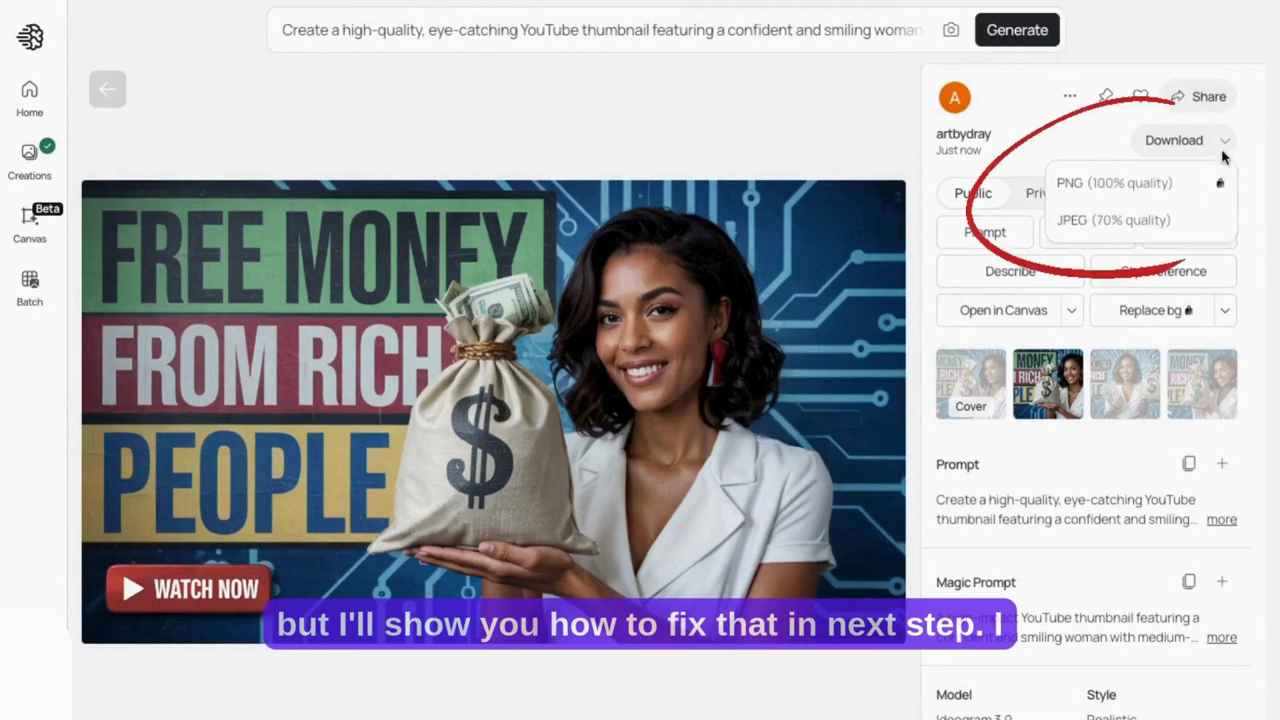
pyautogui.click(1039, 135)
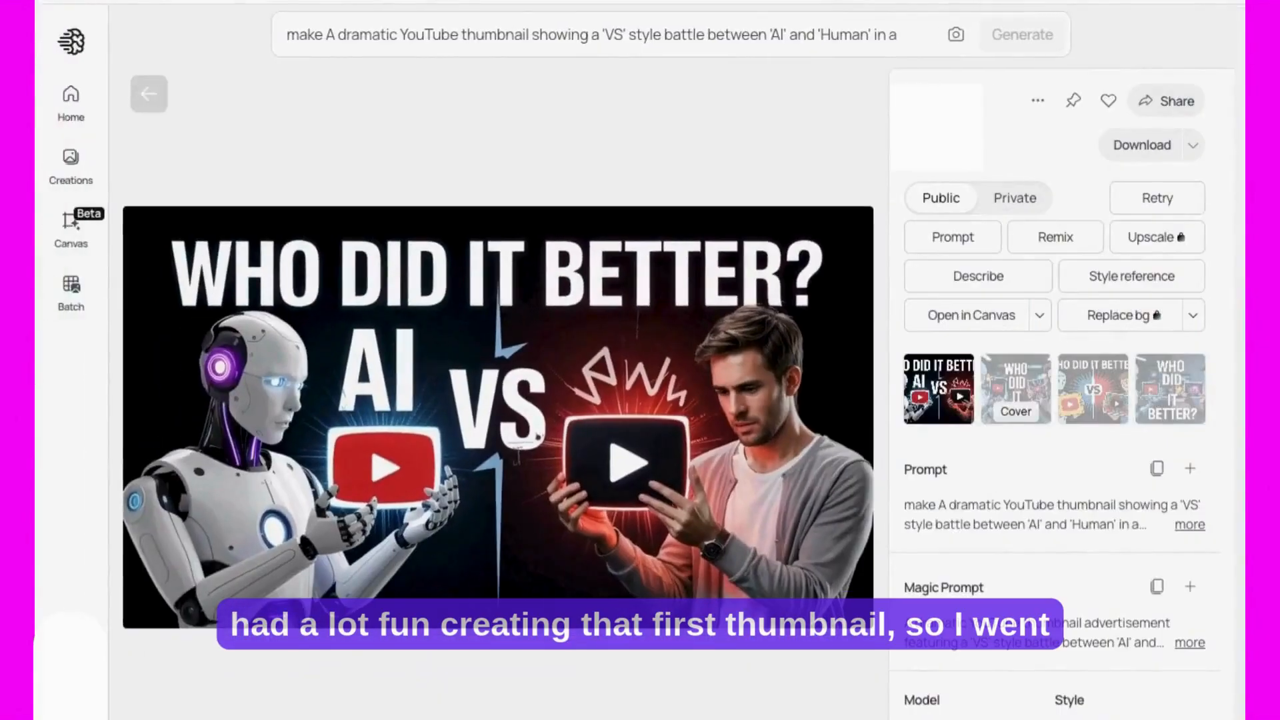
# Step: Examine the full prompt and the other variants of the "WHO DID IT BETTER?" AI versus human thumbnail
pyautogui.click(1189, 525)
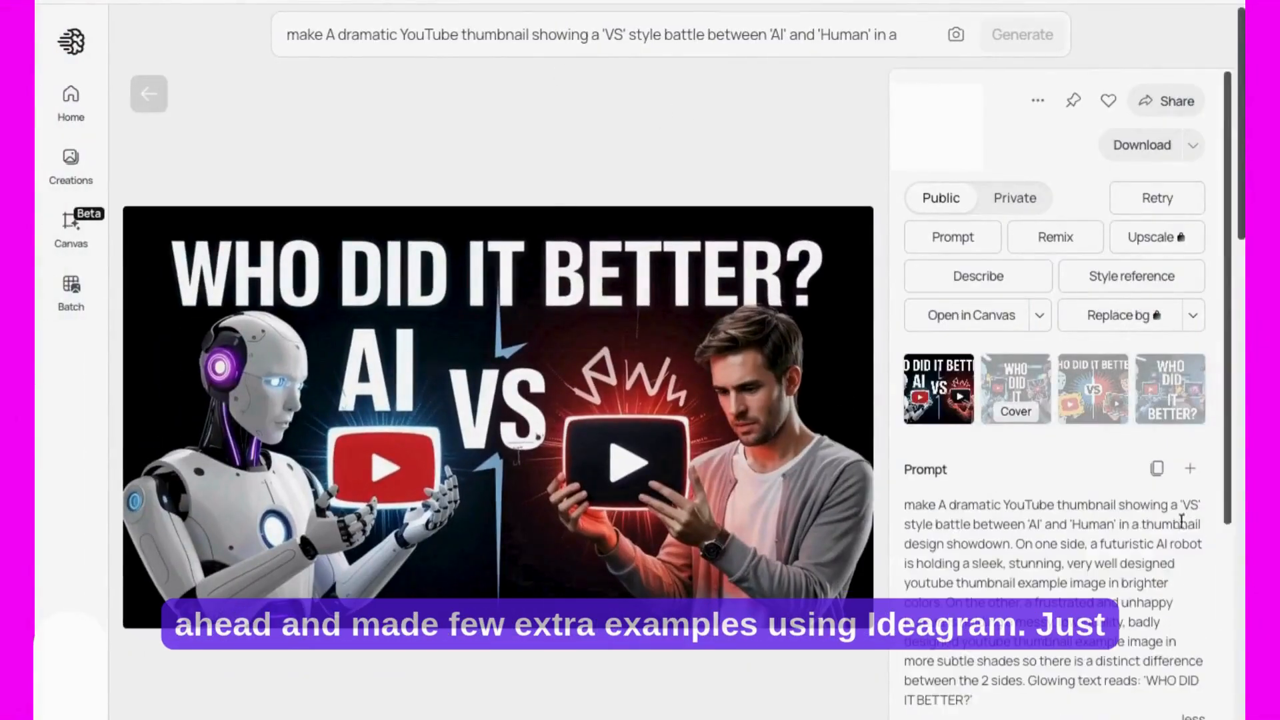
pyautogui.click(1026, 382)
pyautogui.click(1094, 386)
pyautogui.click(1174, 390)
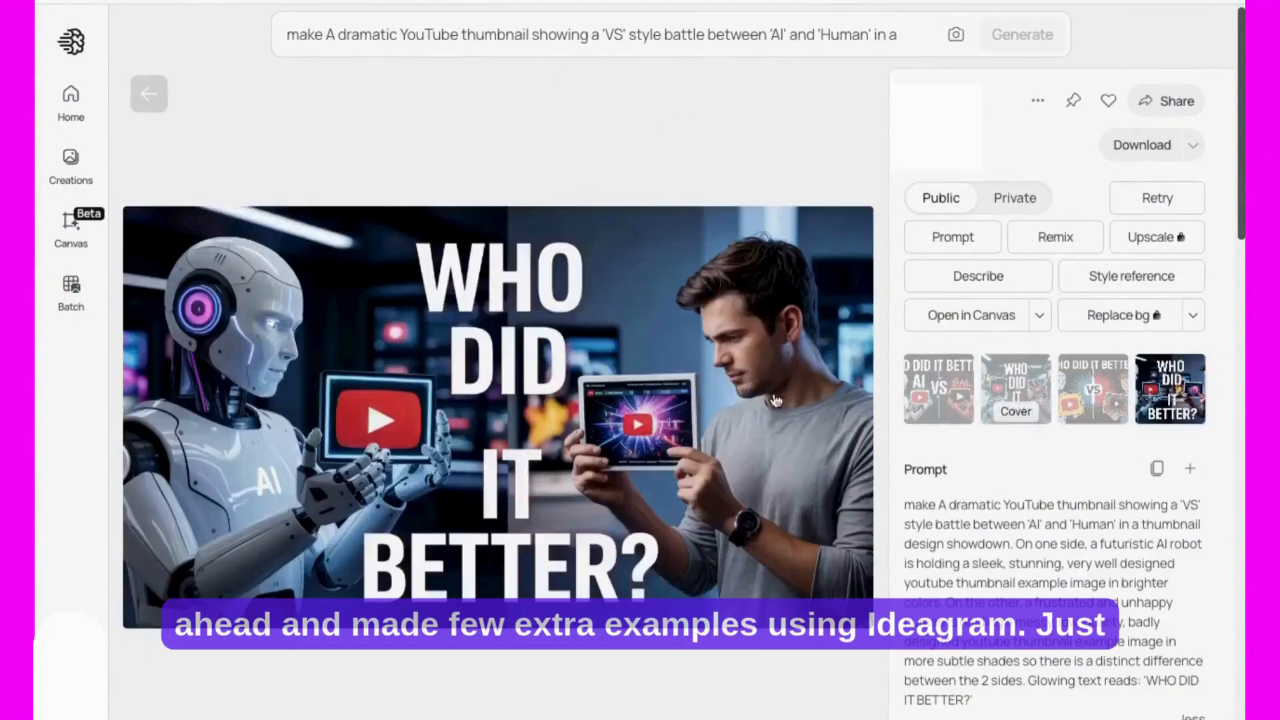
# Step: Examine the before-and-after "NO DESIGN SKILLS? NO PROBLEM!" thumbnails among the creations, including the square version
pyautogui.click(73, 173)
pyautogui.click(455, 385)
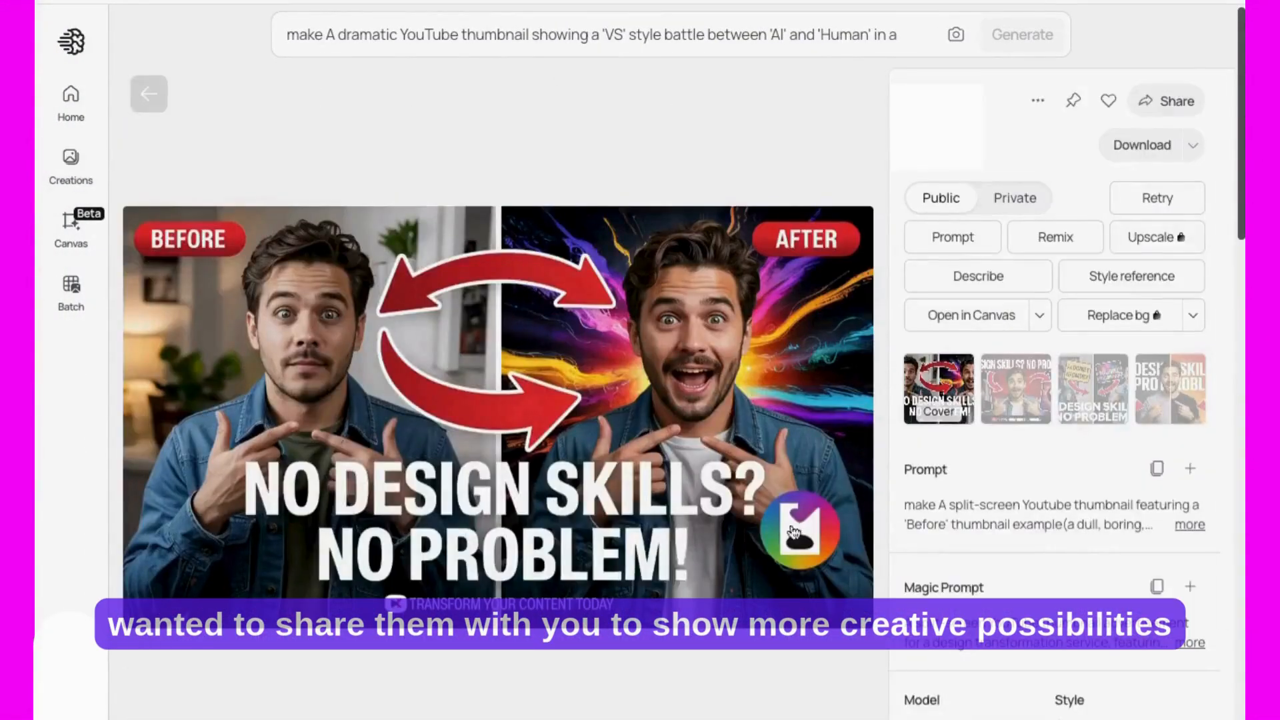
pyautogui.click(1003, 398)
pyautogui.click(1116, 405)
pyautogui.click(1144, 384)
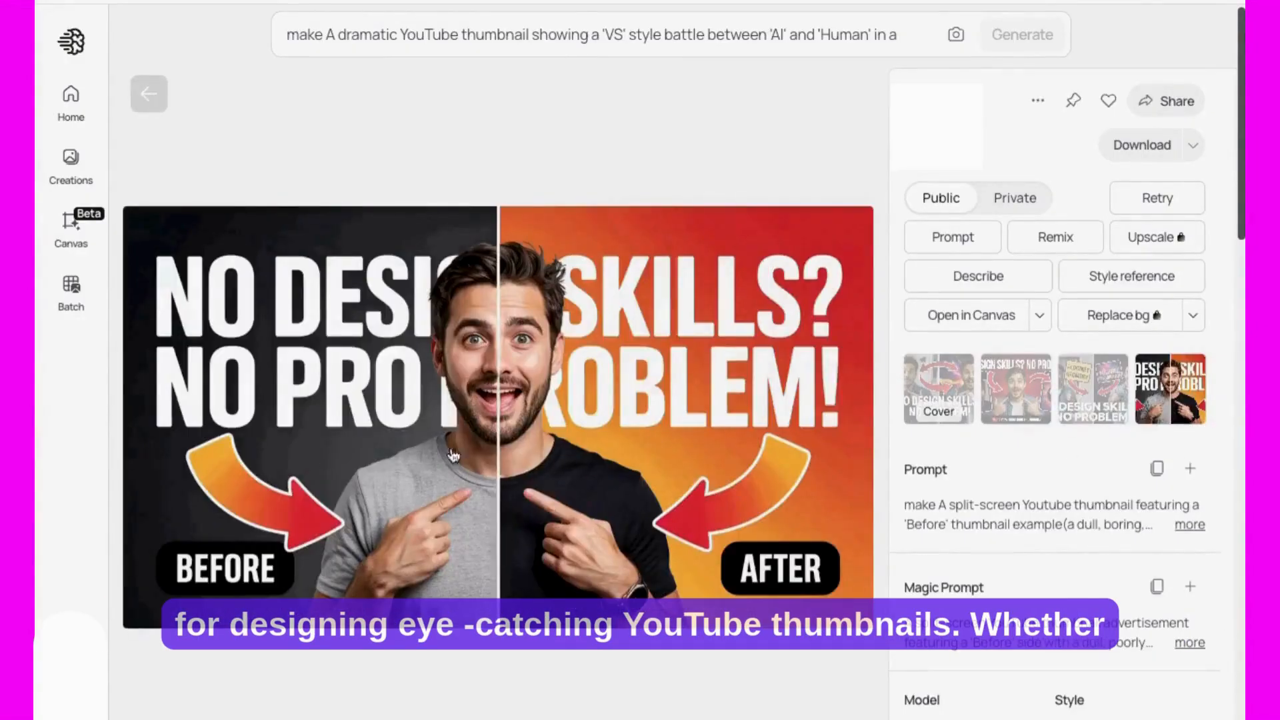
pyautogui.click(70, 166)
pyautogui.click(331, 574)
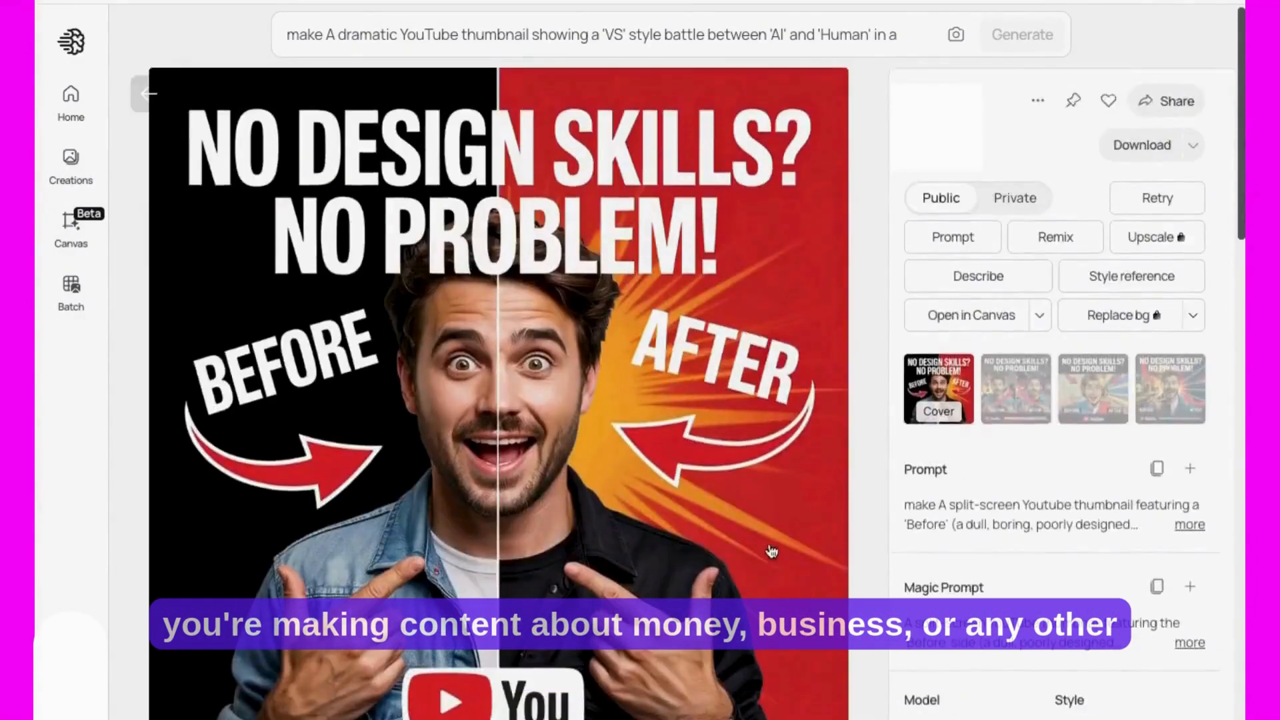
# Step: Open the "AI MADE THIS?!" thumbnail from the creations and examine its variants
pyautogui.click(71, 163)
pyautogui.click(260, 577)
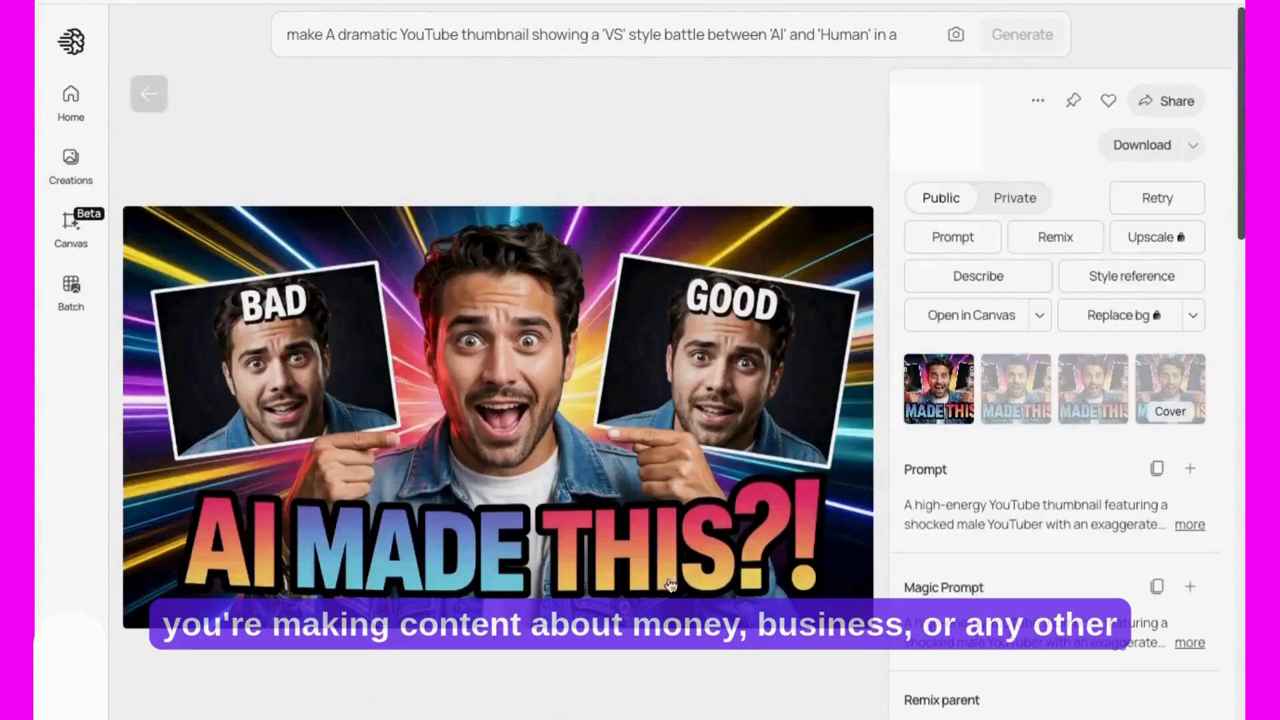
pyautogui.click(1019, 398)
pyautogui.click(1094, 393)
pyautogui.click(1159, 392)
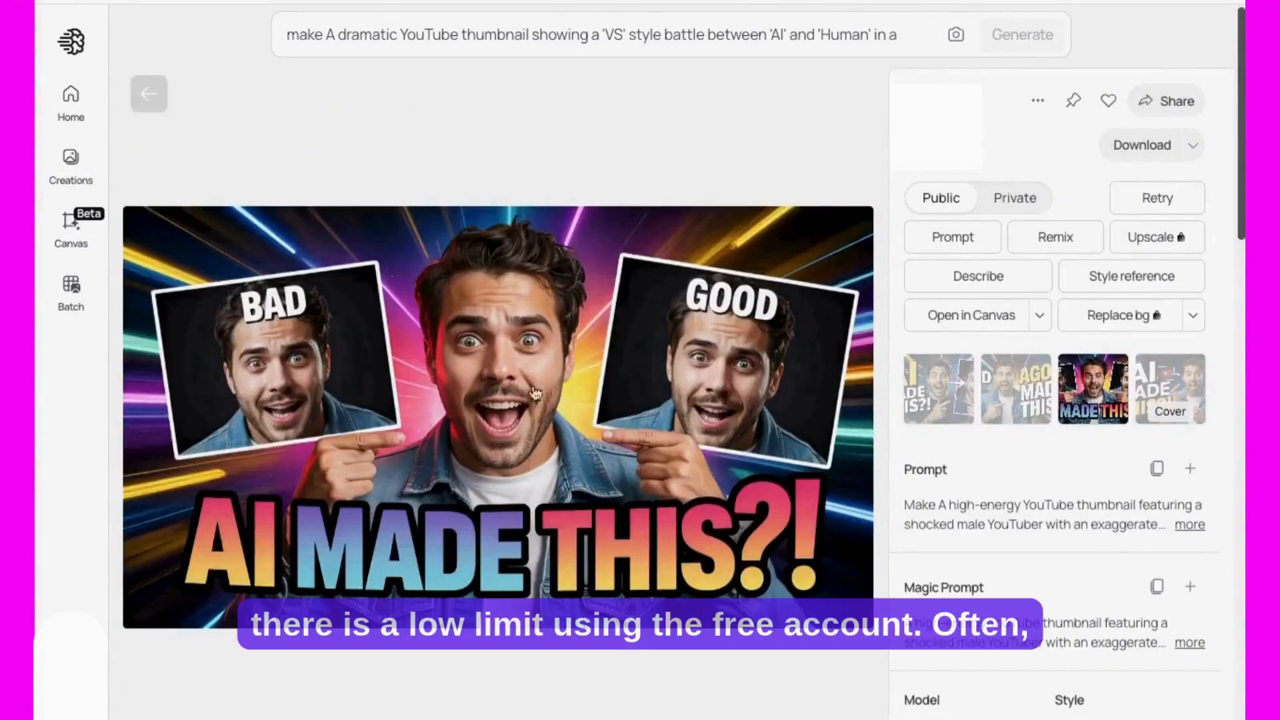
pyautogui.click(72, 168)
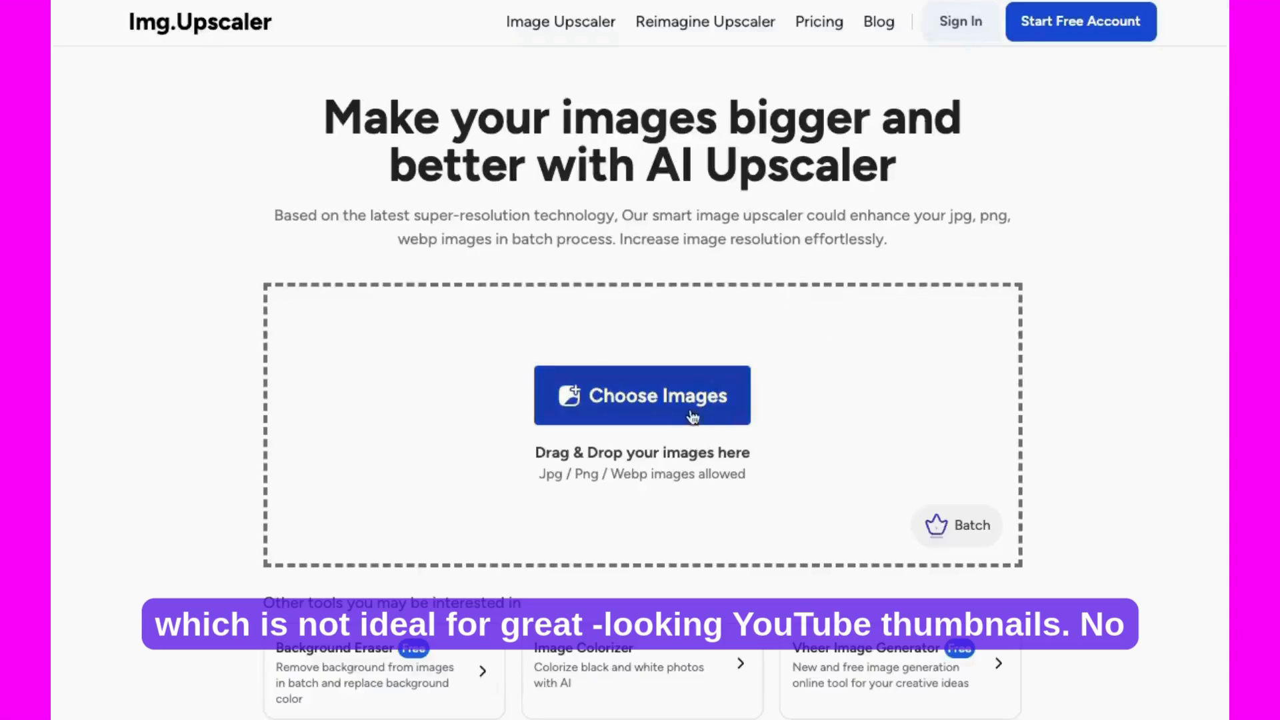
# Step: Switch to Img.Upscaler, upscale the "FREE MONEY FROM RICH PEOPLE" thumbnail at a 400% ratio, and download the result
pyautogui.scroll(-2, 787, 400)
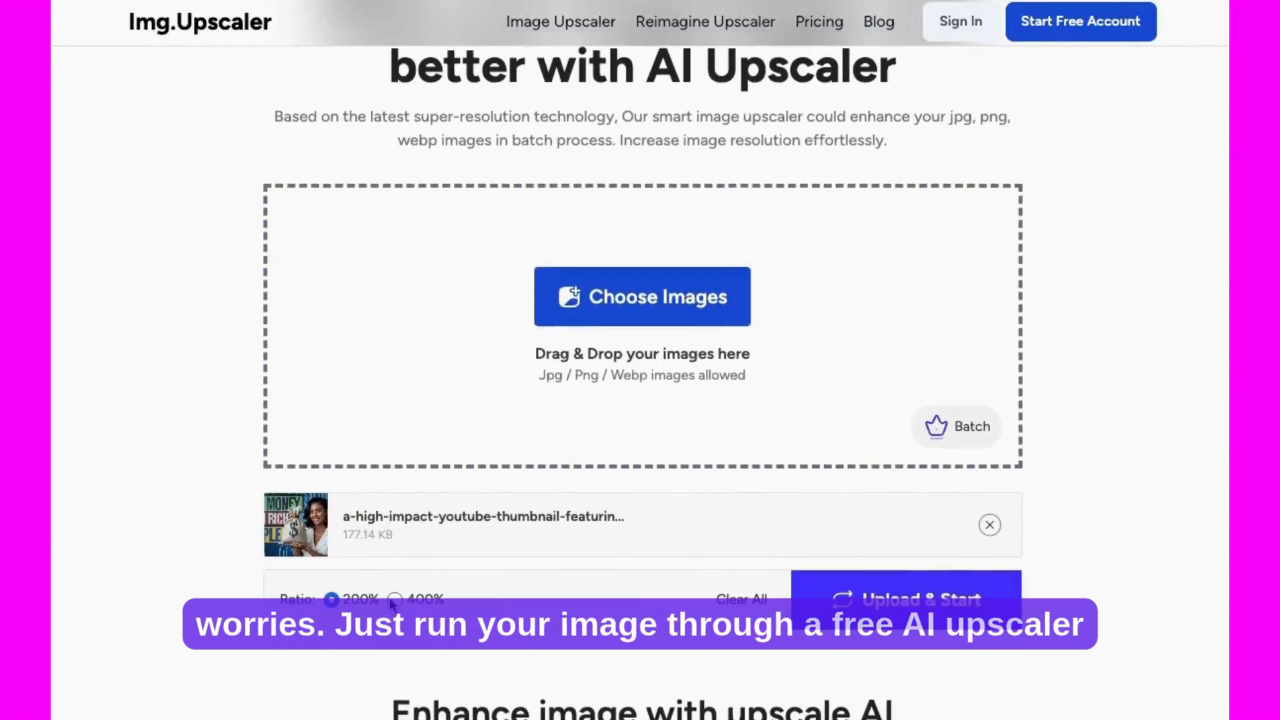
pyautogui.click(396, 600)
pyautogui.click(905, 603)
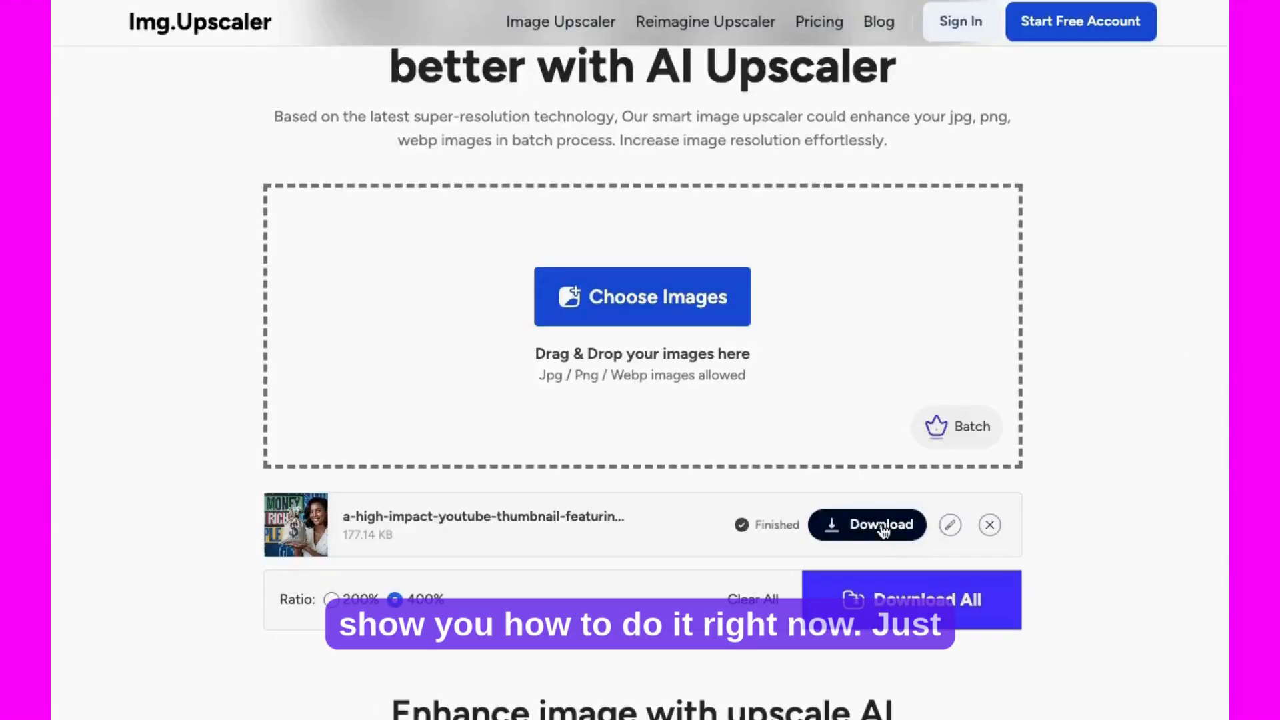
pyautogui.click(884, 529)
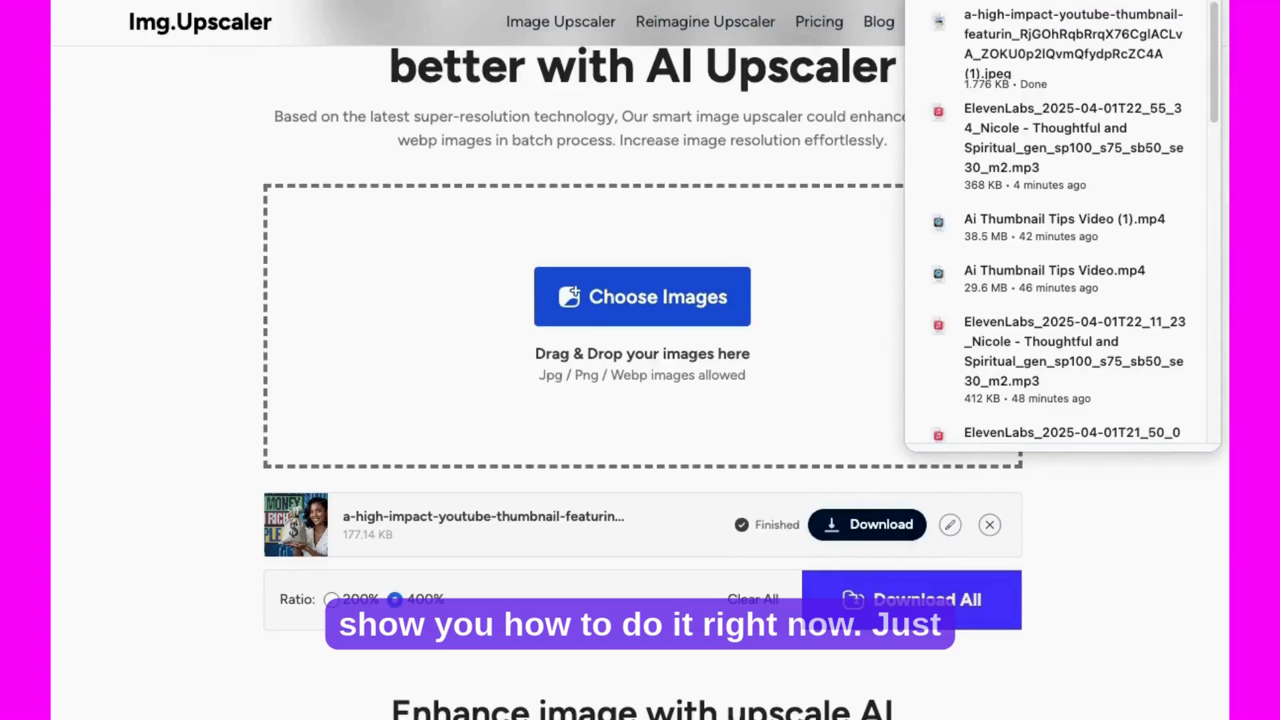
# Step: Open the upscaled thumbnail and check its image size and file details
pyautogui.click(1073, 44)
pyautogui.moveTo(1279, 719); pyautogui.dragTo(877, 508)
pyautogui.moveTo(557, 0); pyautogui.dragTo(754, 53)
pyautogui.click(215, 0)
pyautogui.click(267, 0)
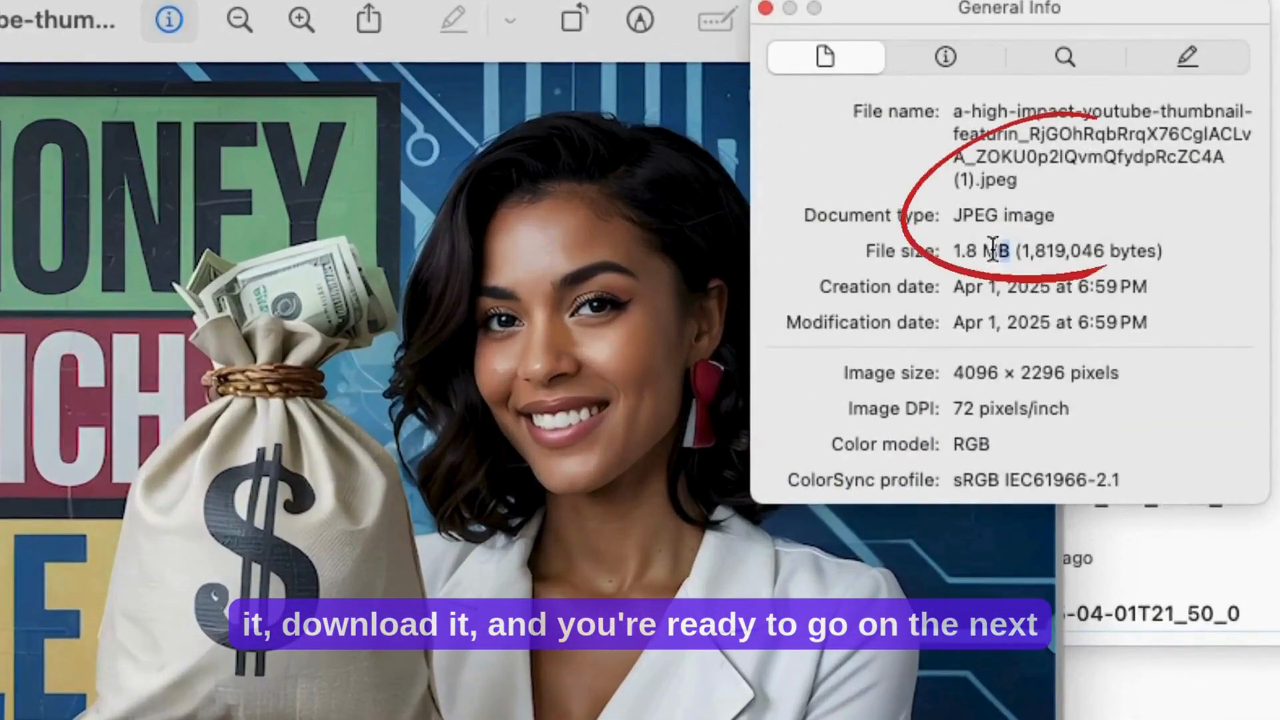
pyautogui.moveTo(1010, 73); pyautogui.dragTo(1045, 73)
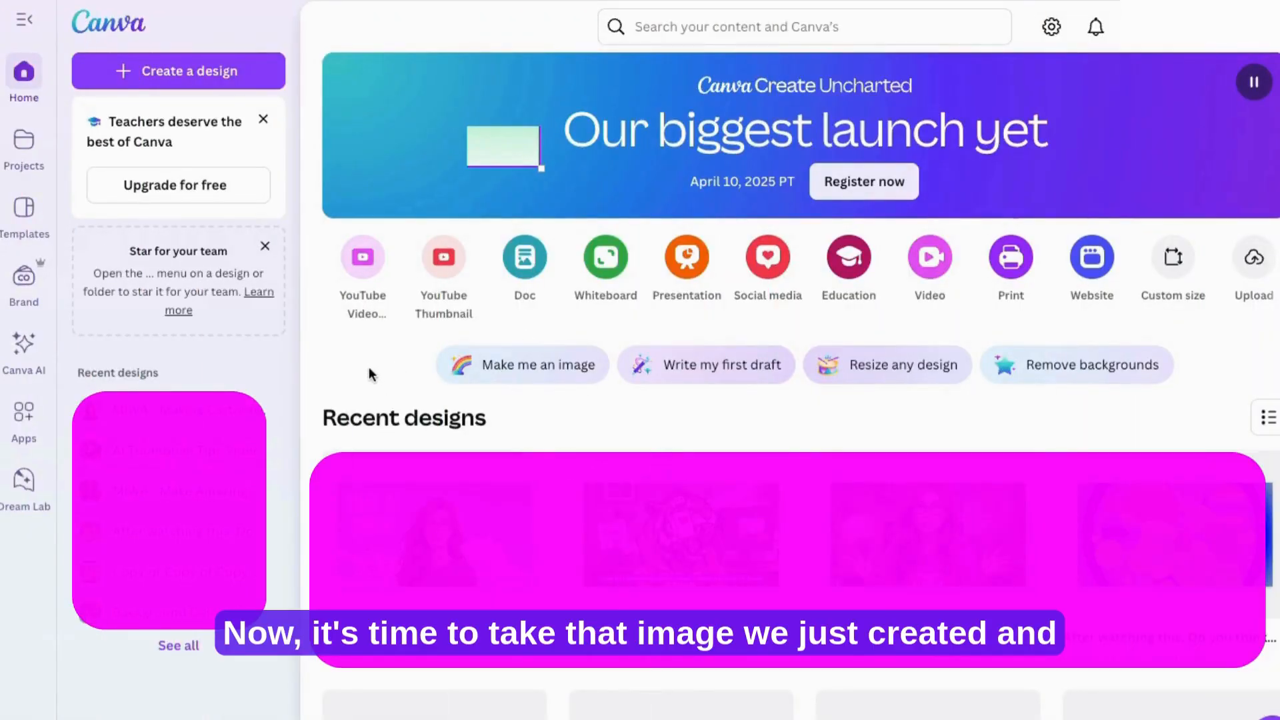
# Step: Switch to Canva, create a blank YouTube thumbnail design, and place the upscaled image so it fills the whole canvas
pyautogui.click(444, 258)
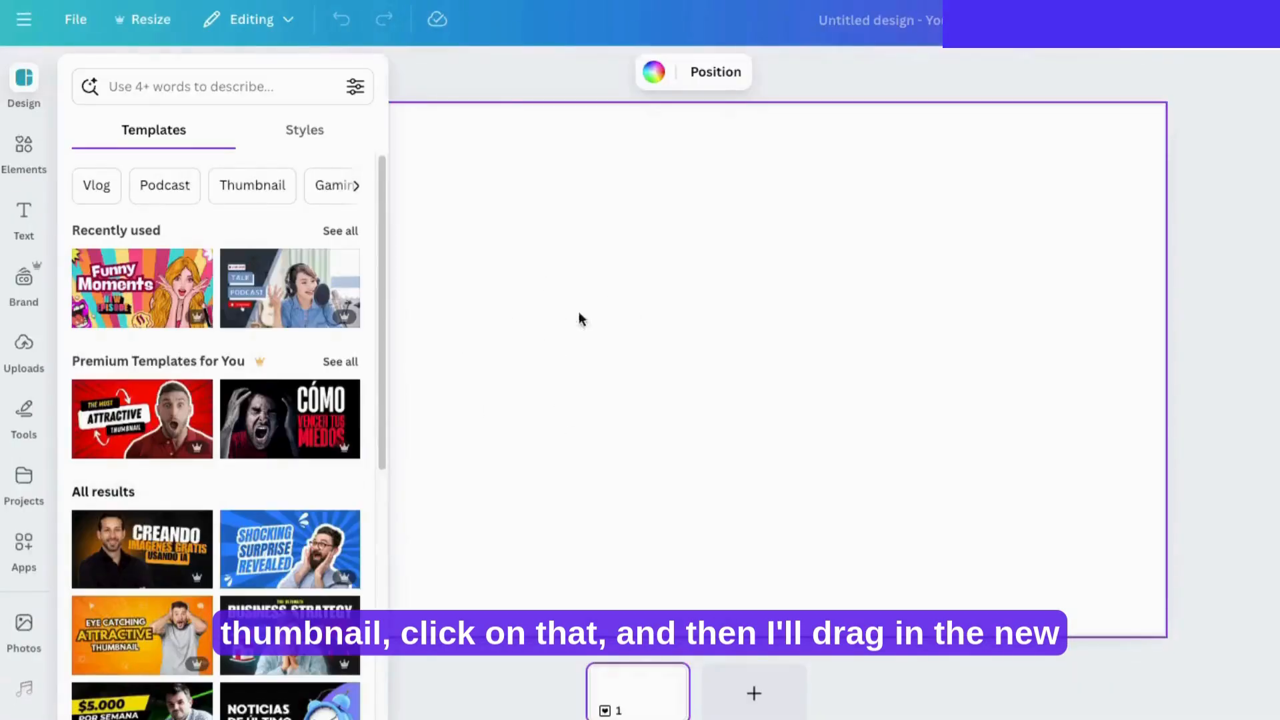
pyautogui.click(591, 334)
pyautogui.moveTo(1200, 293); pyautogui.dragTo(623, 281)
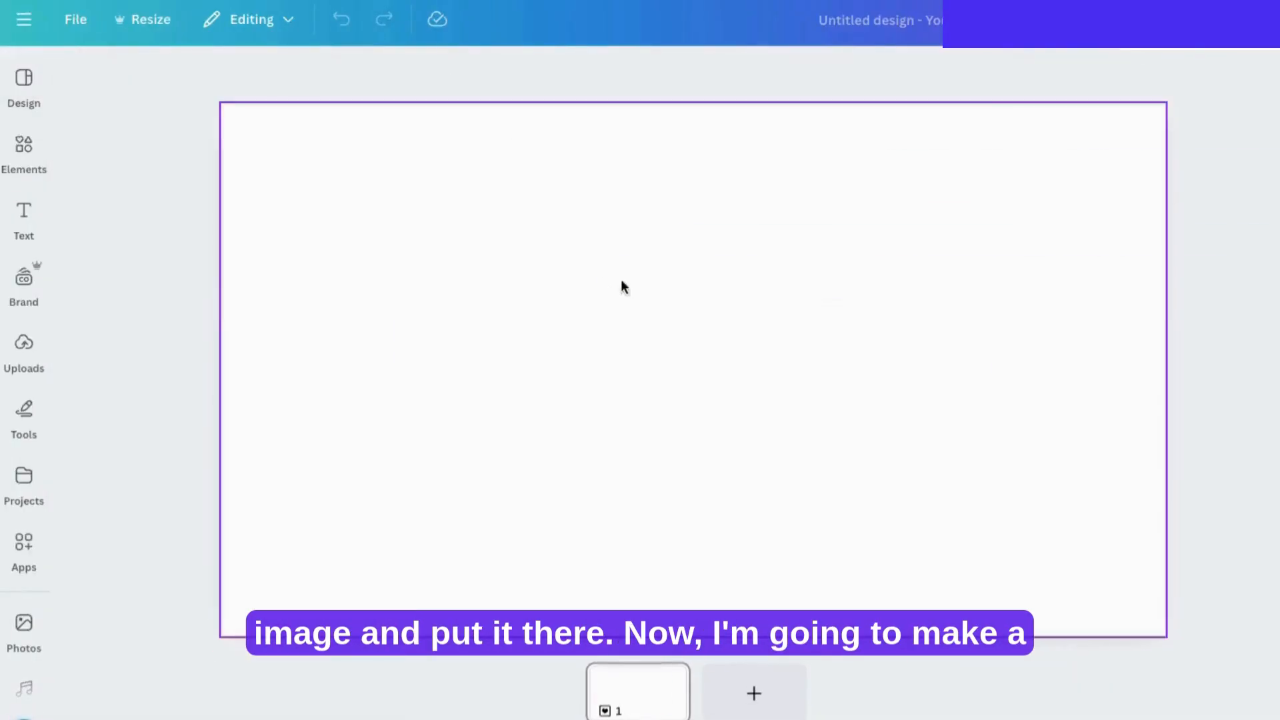
pyautogui.moveTo(520, 290); pyautogui.dragTo(334, 182)
pyautogui.moveTo(805, 430); pyautogui.dragTo(1165, 633)
pyautogui.moveTo(1093, 597); pyautogui.dragTo(1095, 596)
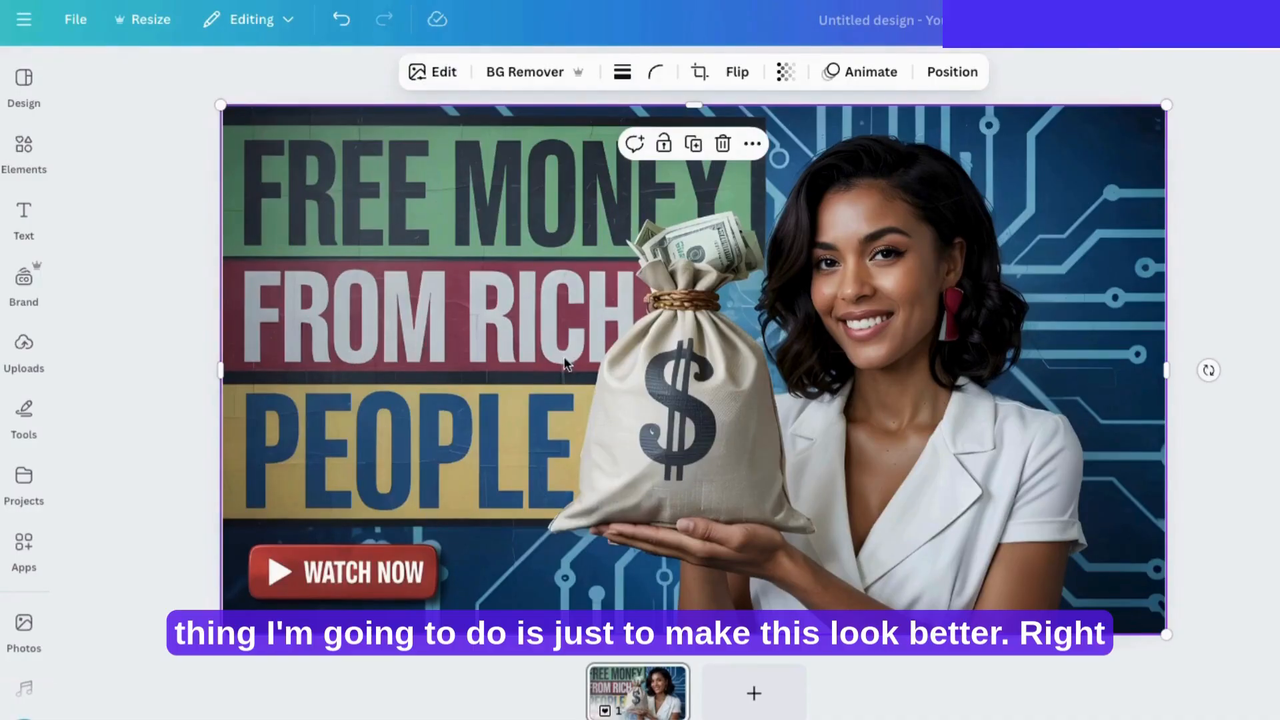
# Step: Adjust the thumbnail image's texture and color: clarity 11, sharpness 23, saturation 20 and vibrance 26
pyautogui.click(432, 72)
pyautogui.click(108, 140)
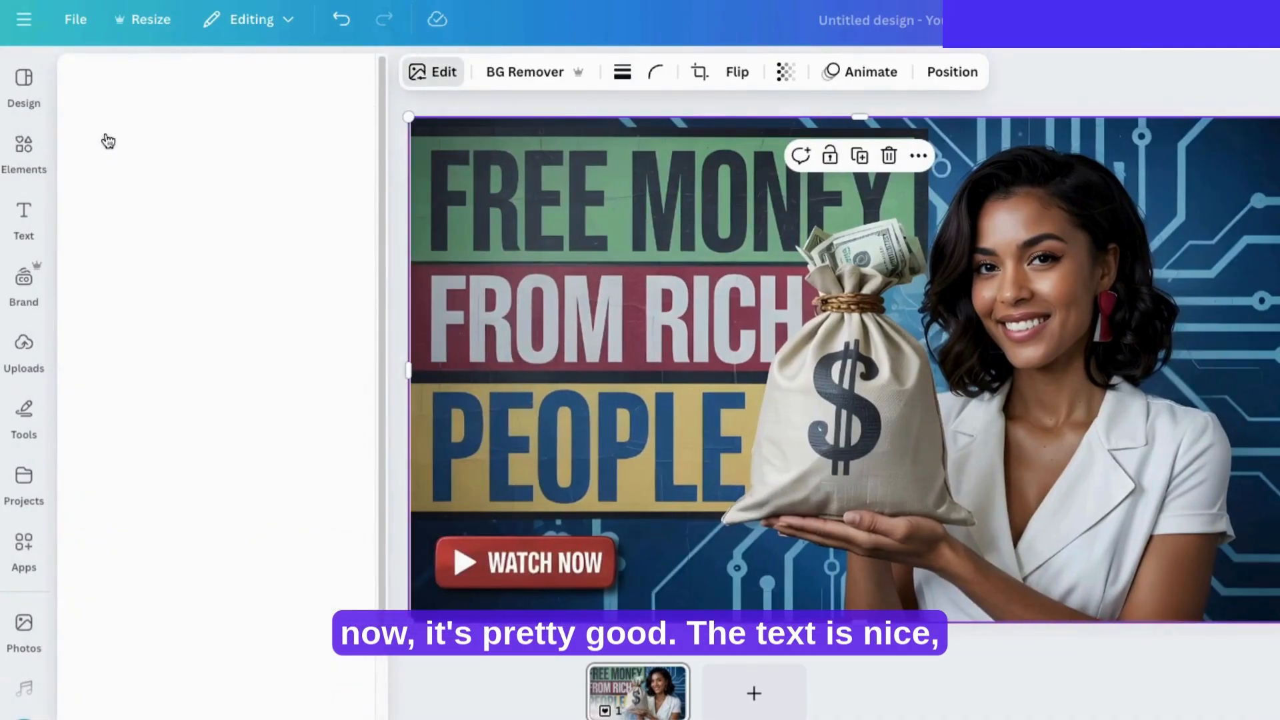
pyautogui.scroll(-5, 300, 652)
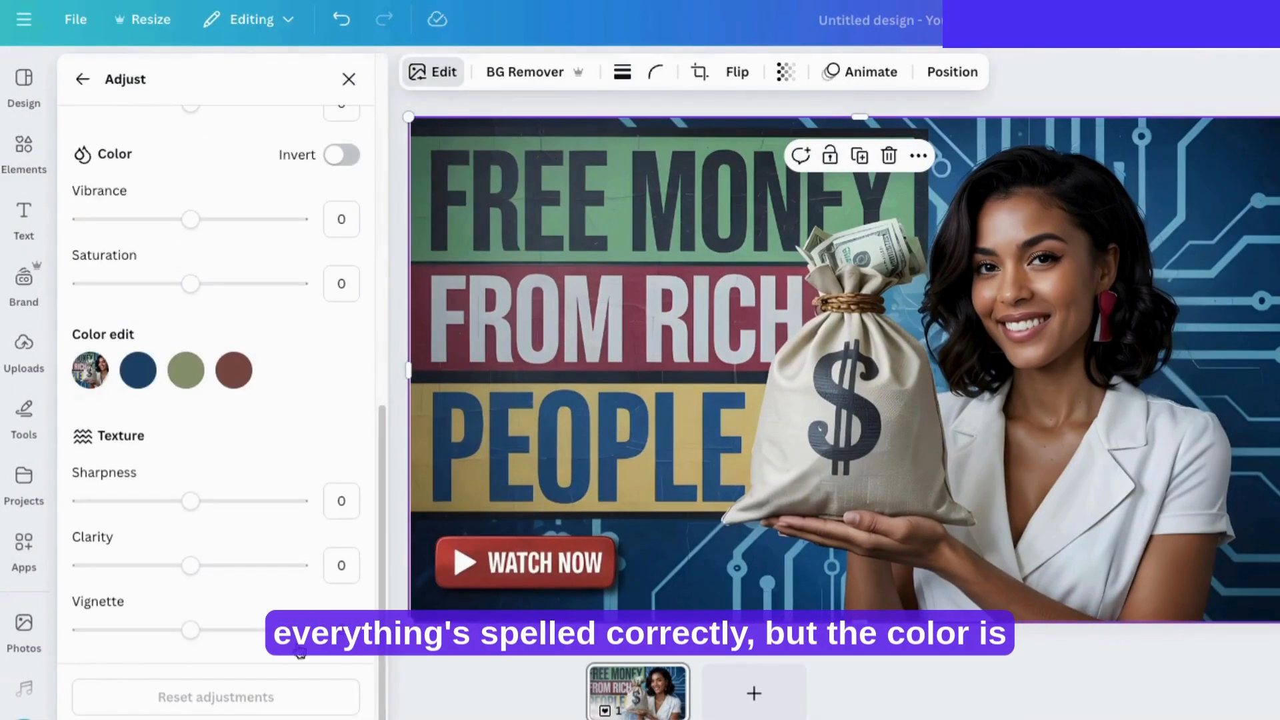
pyautogui.moveTo(191, 567)
pyautogui.mouseDown()
pyautogui.moveTo(230, 570)
pyautogui.moveTo(204, 565)
pyautogui.mouseUp()
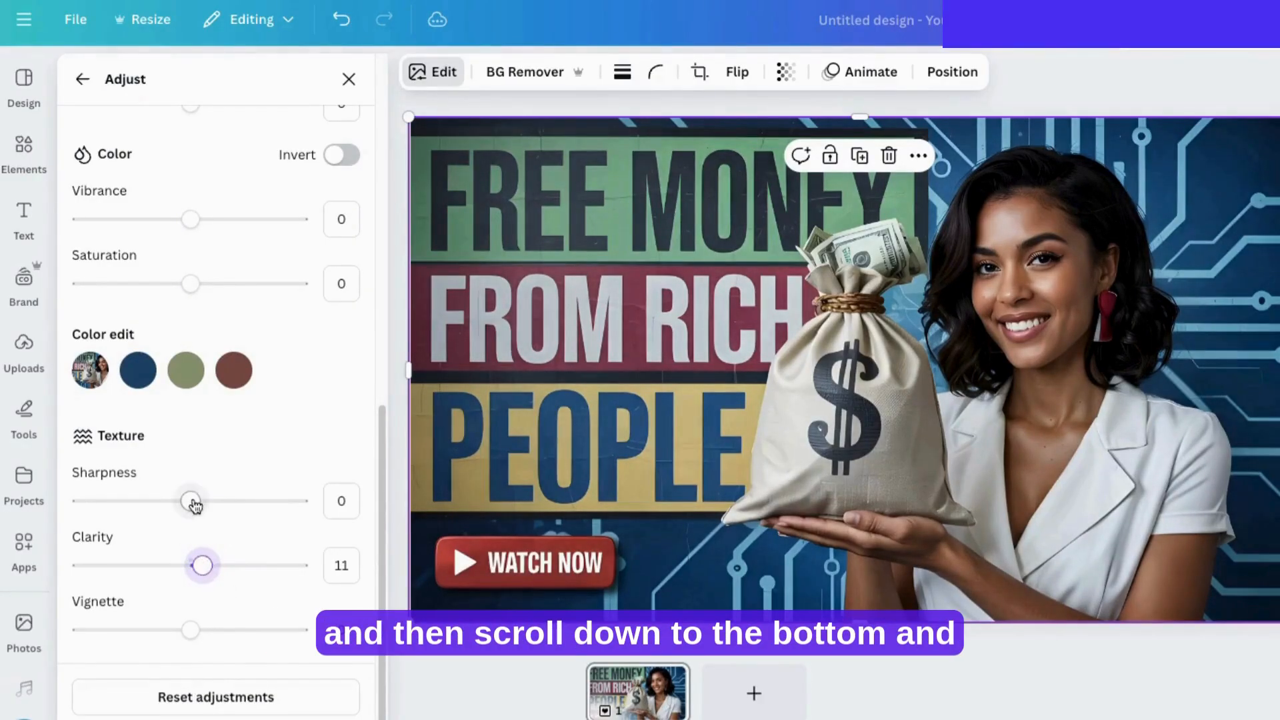
pyautogui.moveTo(192, 501); pyautogui.dragTo(214, 503)
pyautogui.scroll(2, 263, 502)
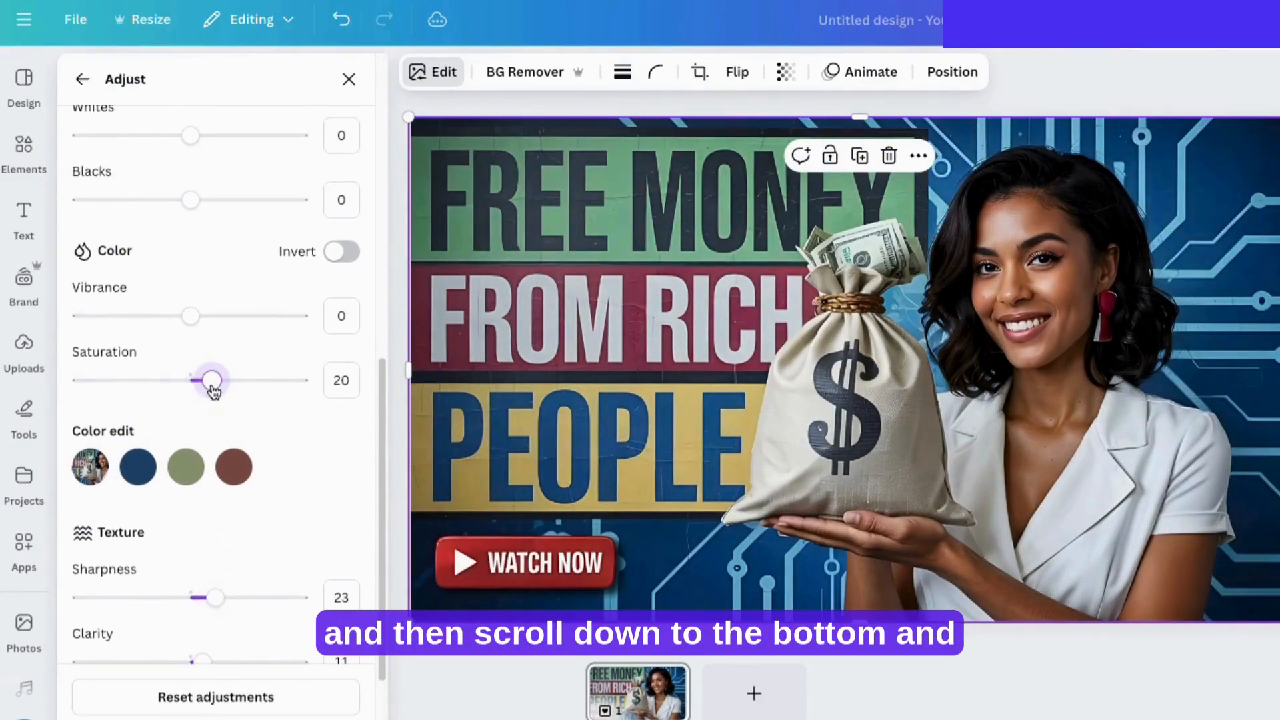
pyautogui.moveTo(215, 324); pyautogui.dragTo(219, 319)
# Step: Adjust the thumbnail image's light settings: blacks 22, whites 16, brightness 23 and contrast 19
pyautogui.scroll(3, 267, 427)
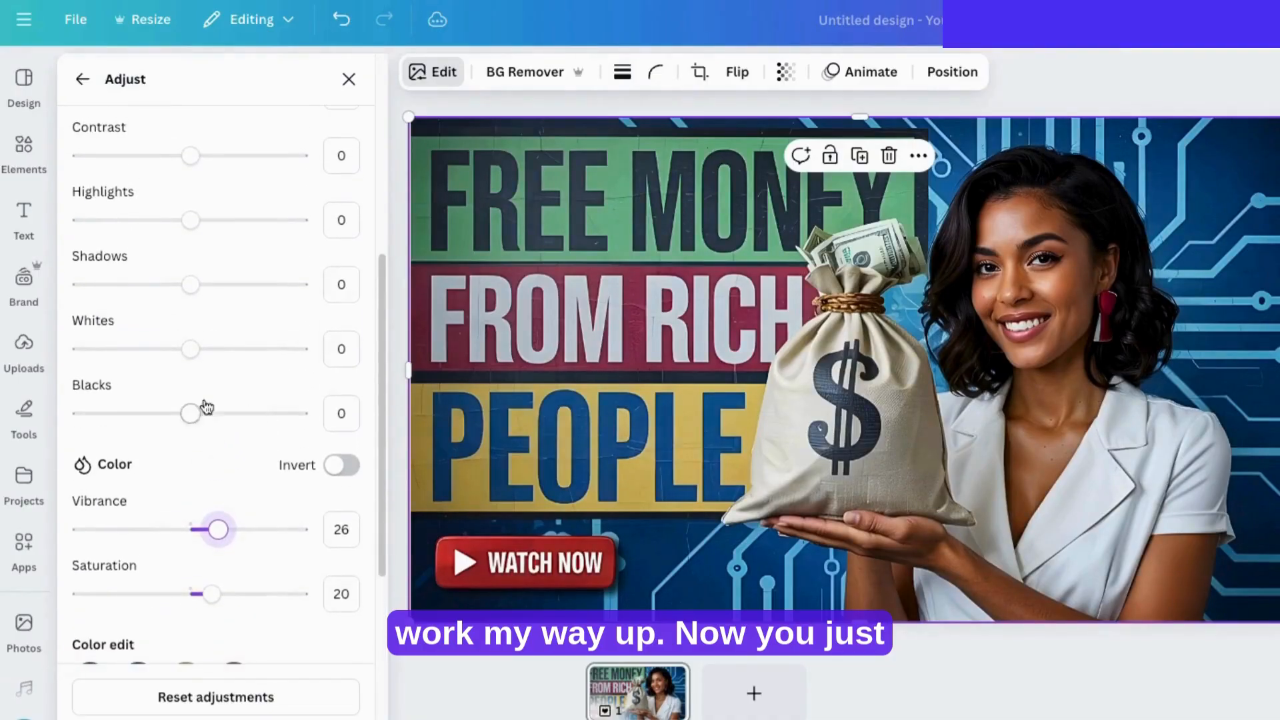
pyautogui.moveTo(192, 413); pyautogui.dragTo(215, 421)
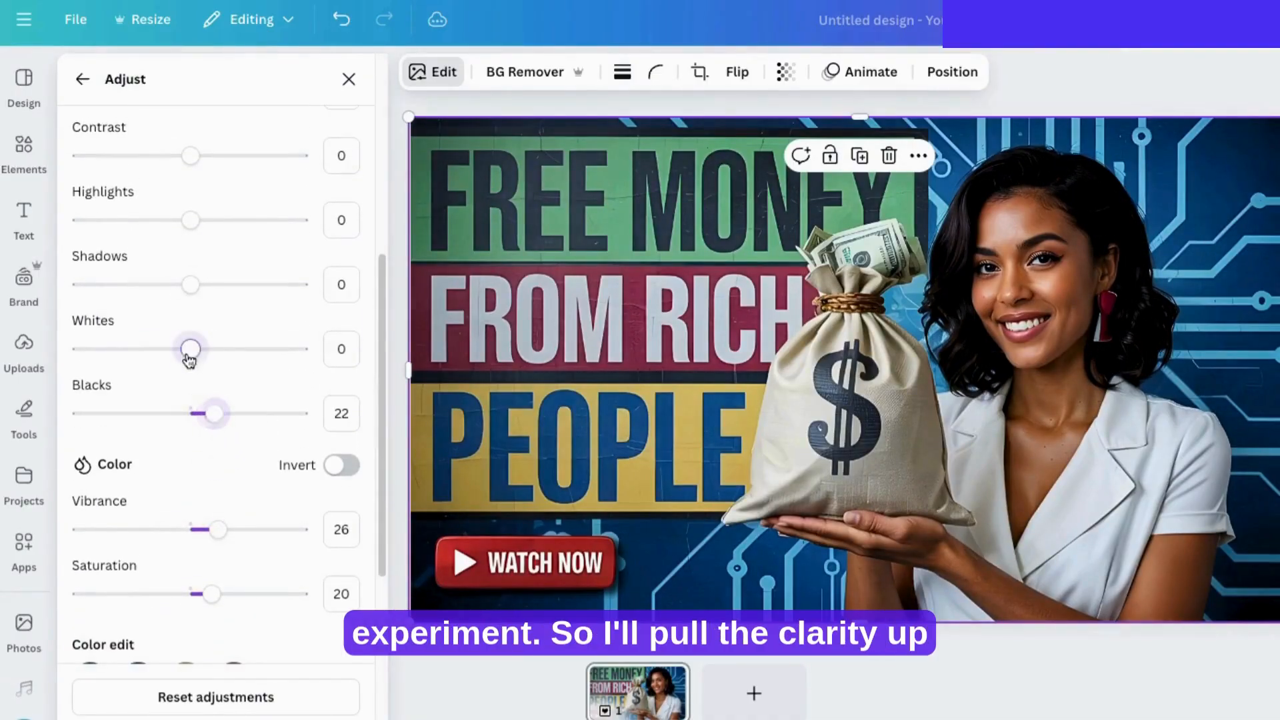
pyautogui.moveTo(189, 360); pyautogui.dragTo(210, 360)
pyautogui.scroll(2, 280, 424)
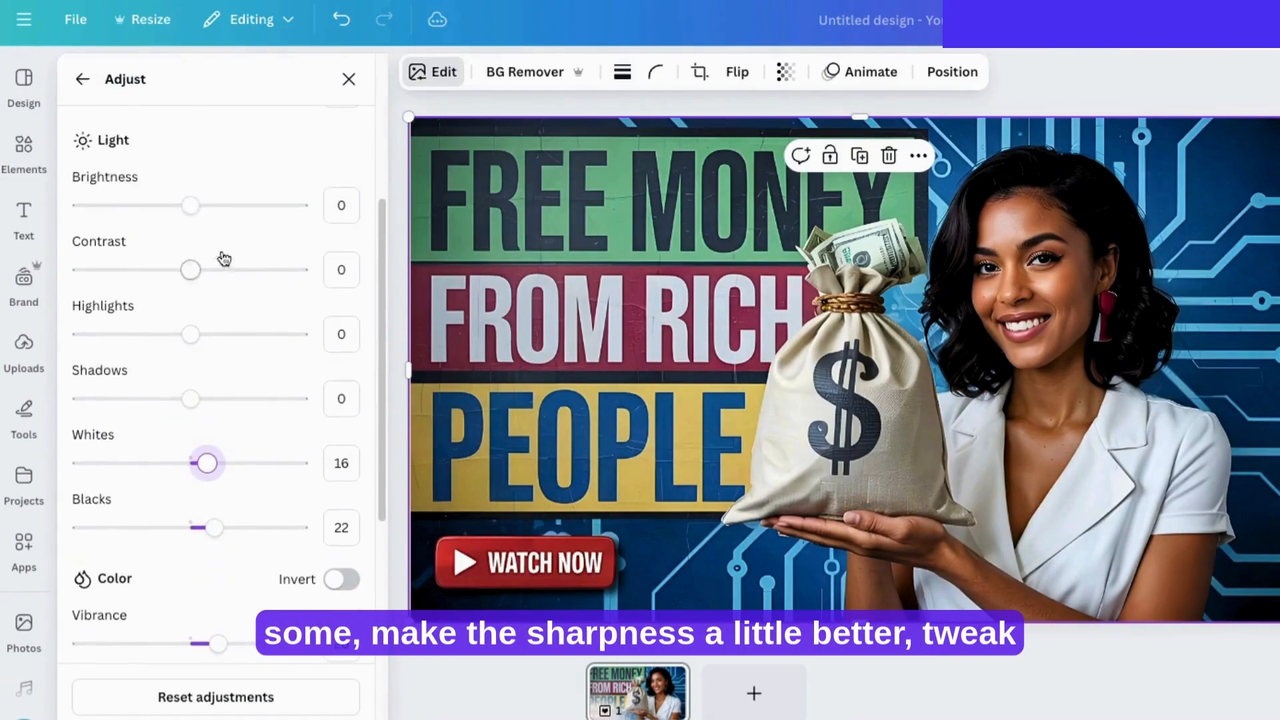
pyautogui.moveTo(191, 205); pyautogui.dragTo(220, 209)
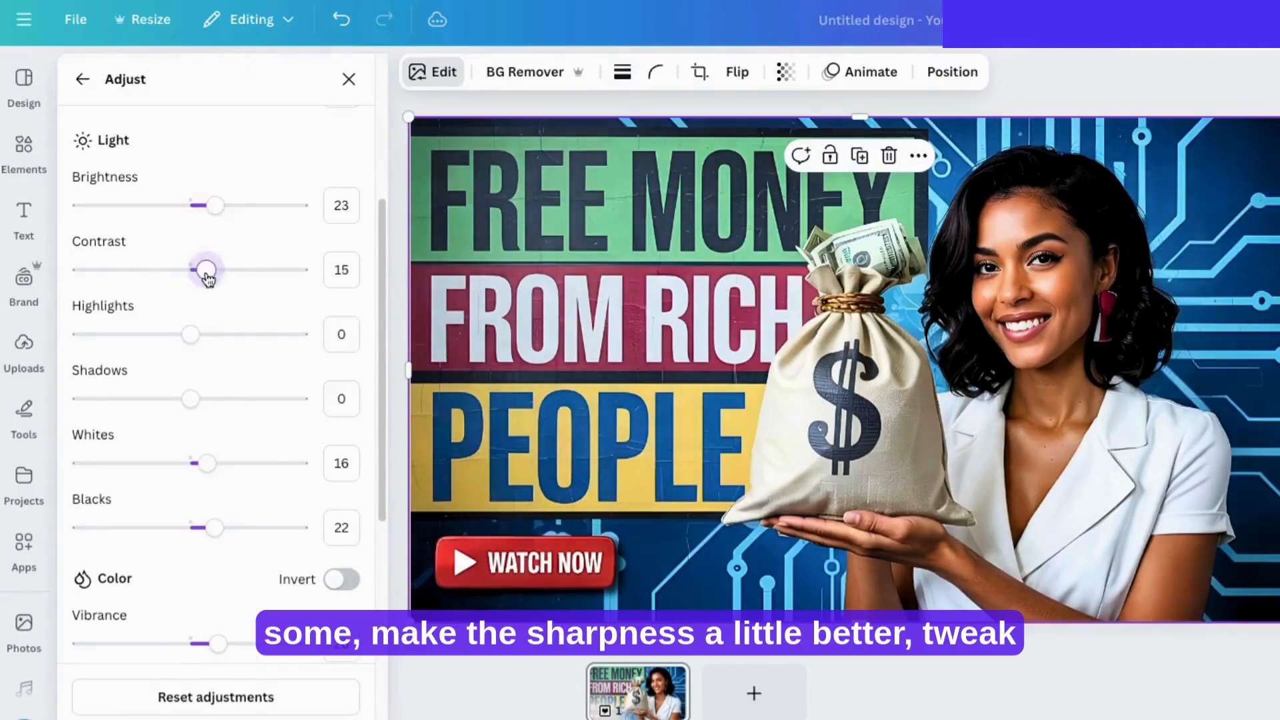
pyautogui.moveTo(208, 279); pyautogui.dragTo(218, 283)
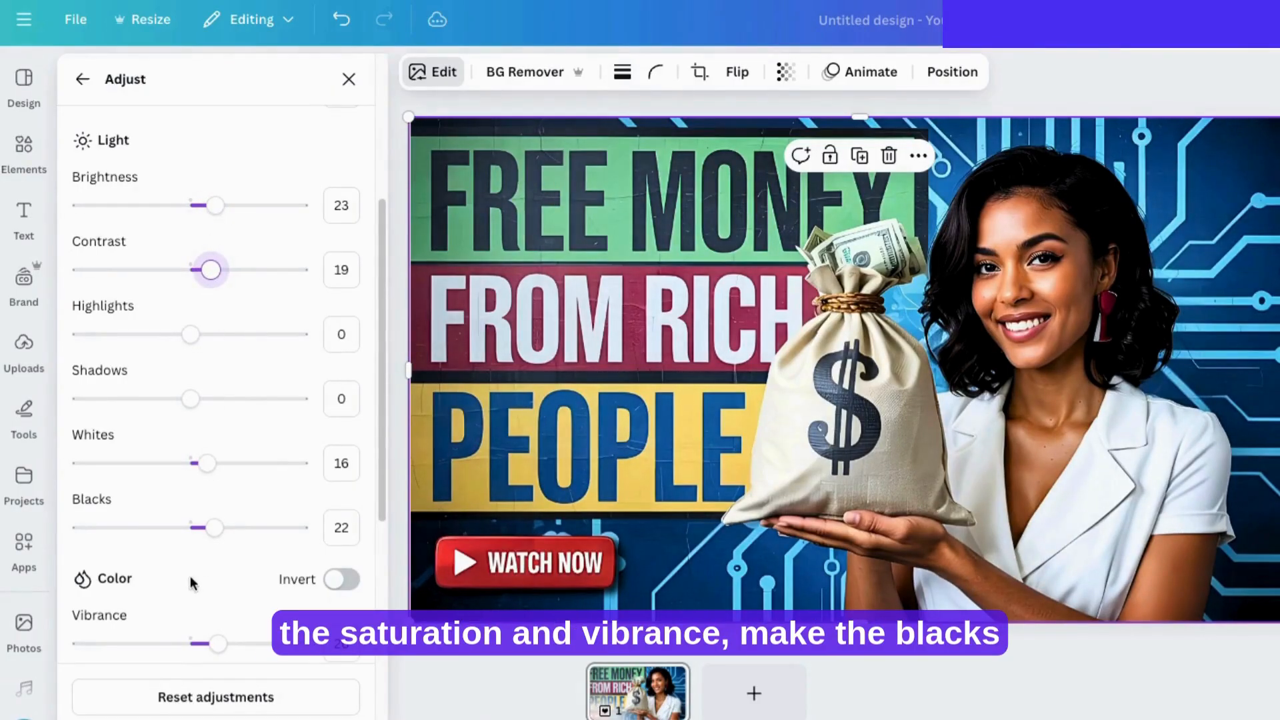
# Step: Undo the contrast and brightness changes and redo them to compare the image before and after
pyautogui.click(340, 20)
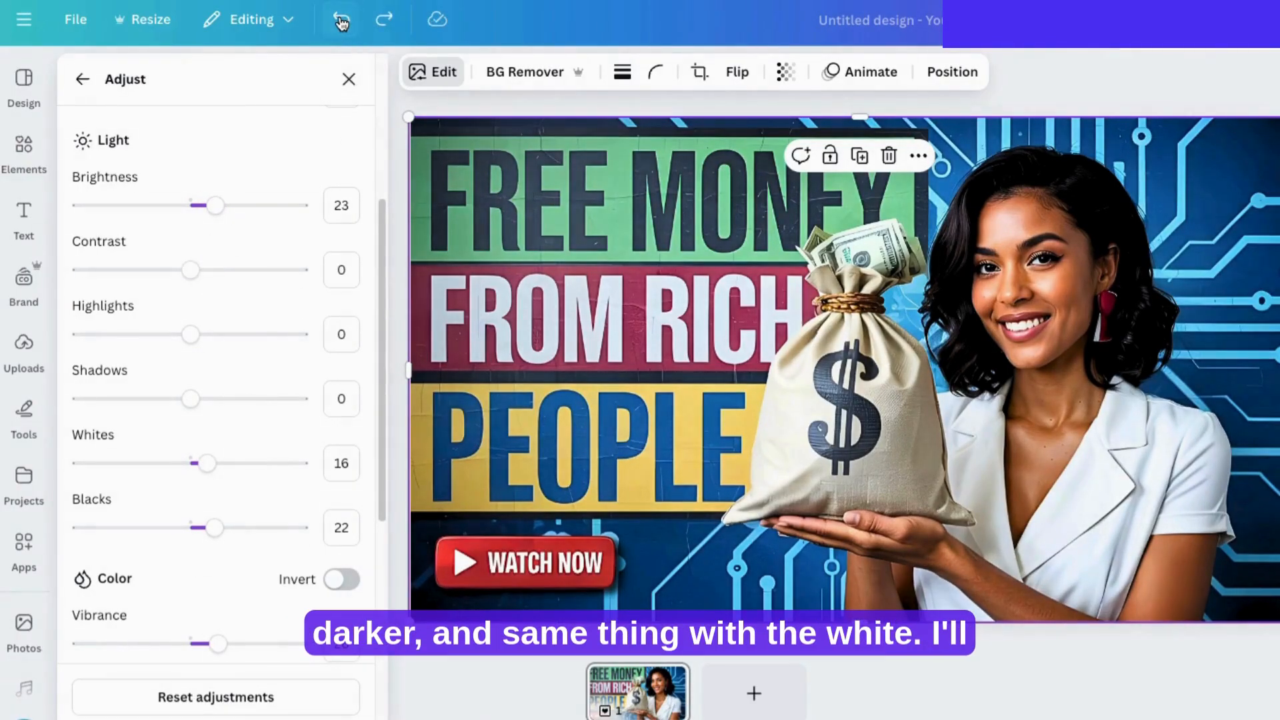
pyautogui.click(340, 20)
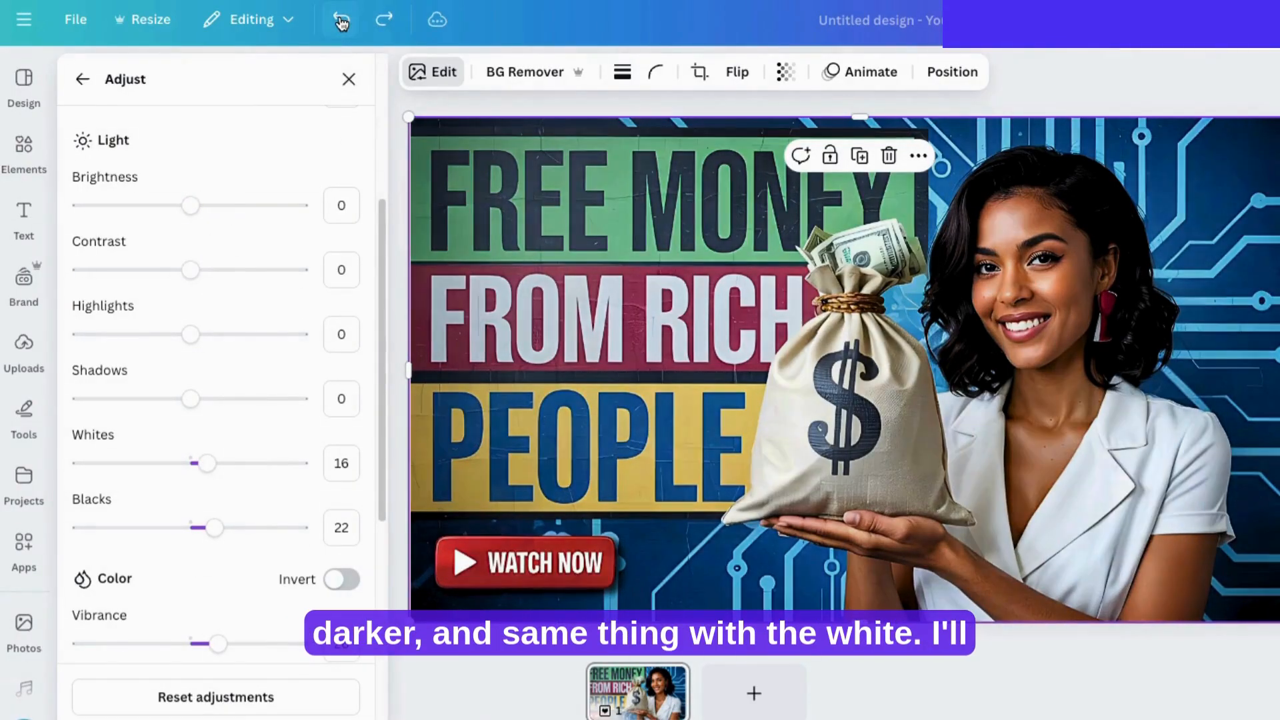
pyautogui.click(385, 20)
pyautogui.click(384, 20)
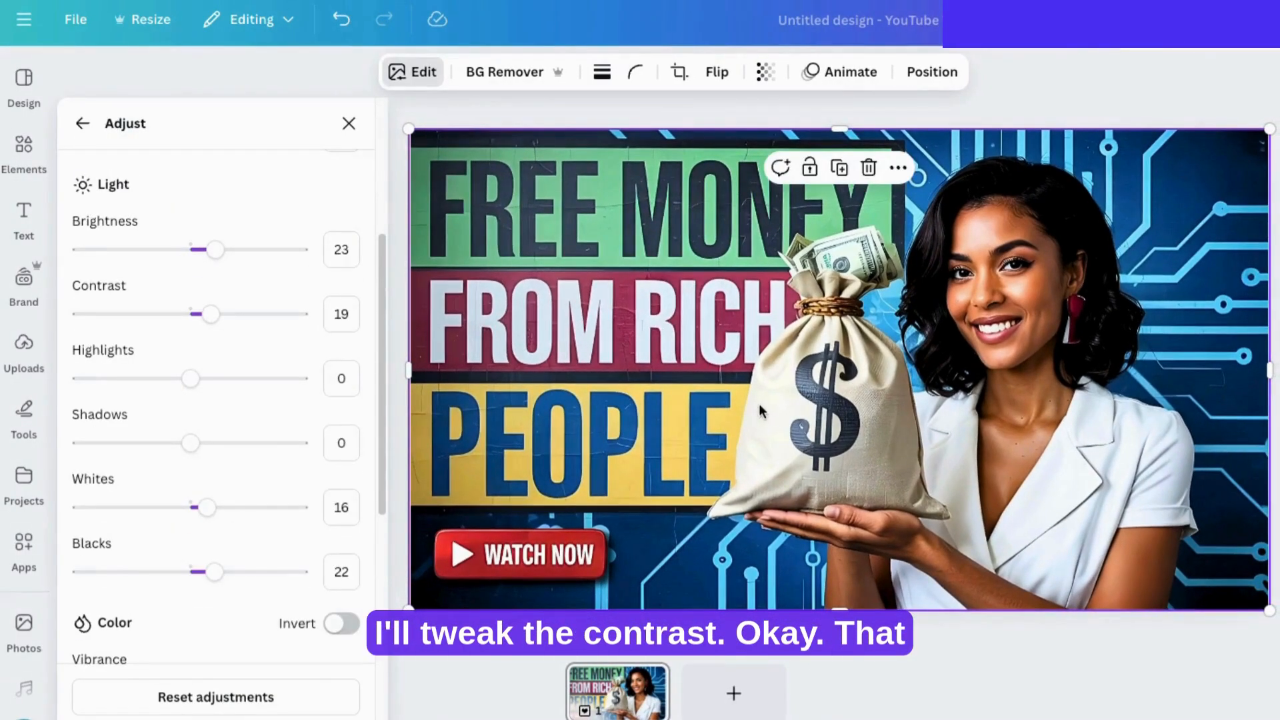
# Step: Review the image's adjustment settings and examine the Natural, Warm and Cool filters without applying any
pyautogui.scroll(-3, 195, 583)
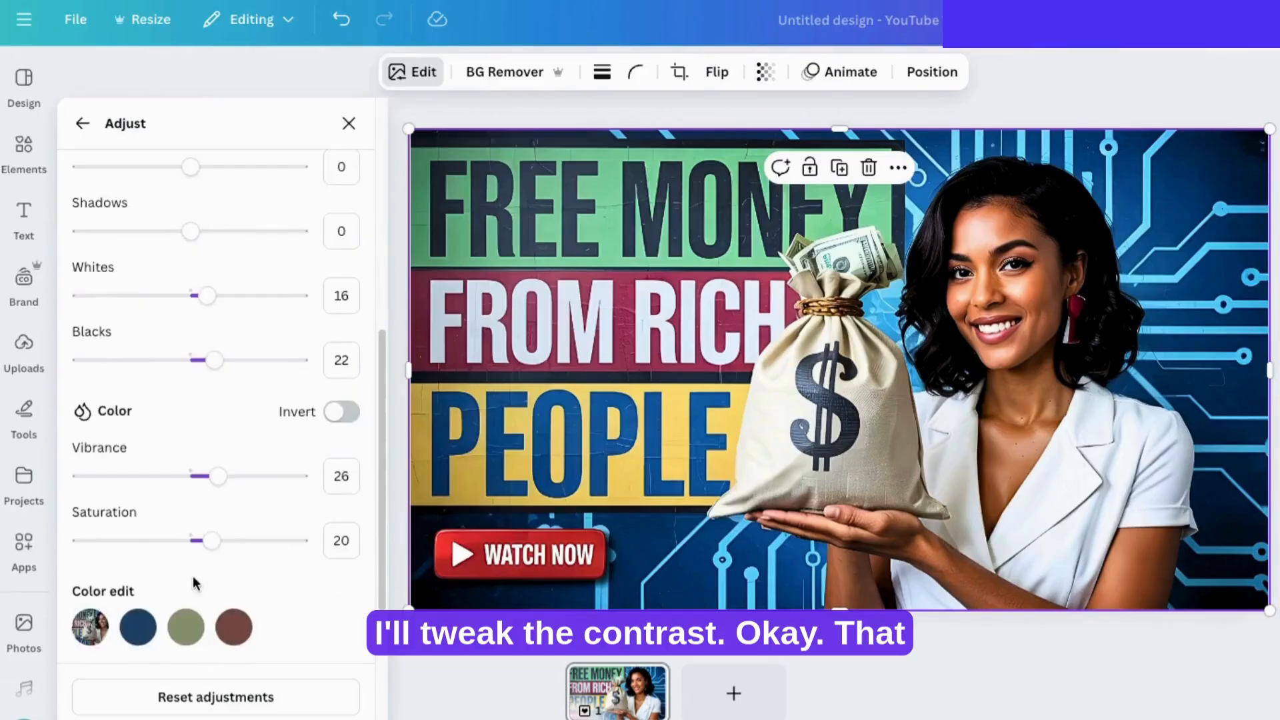
pyautogui.scroll(-3, 195, 583)
pyautogui.scroll(-1, 224, 609)
pyautogui.click(82, 124)
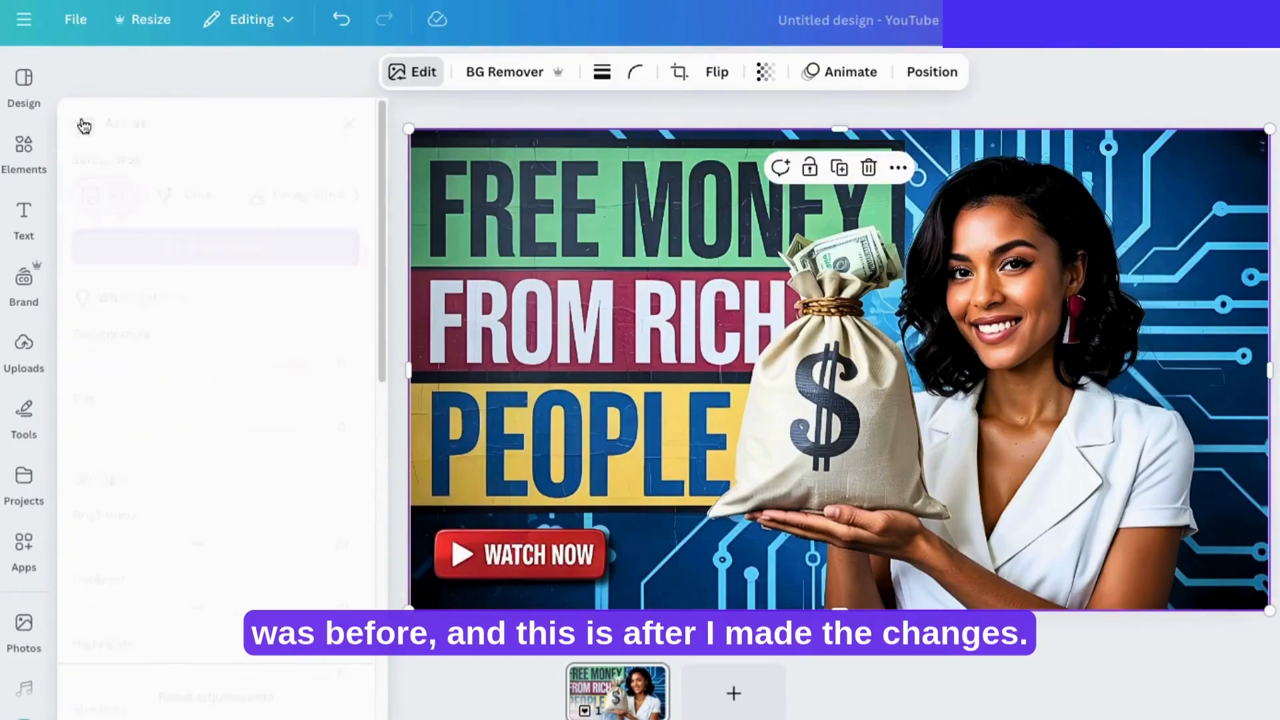
pyautogui.click(343, 389)
pyautogui.scroll(-10, 285, 507)
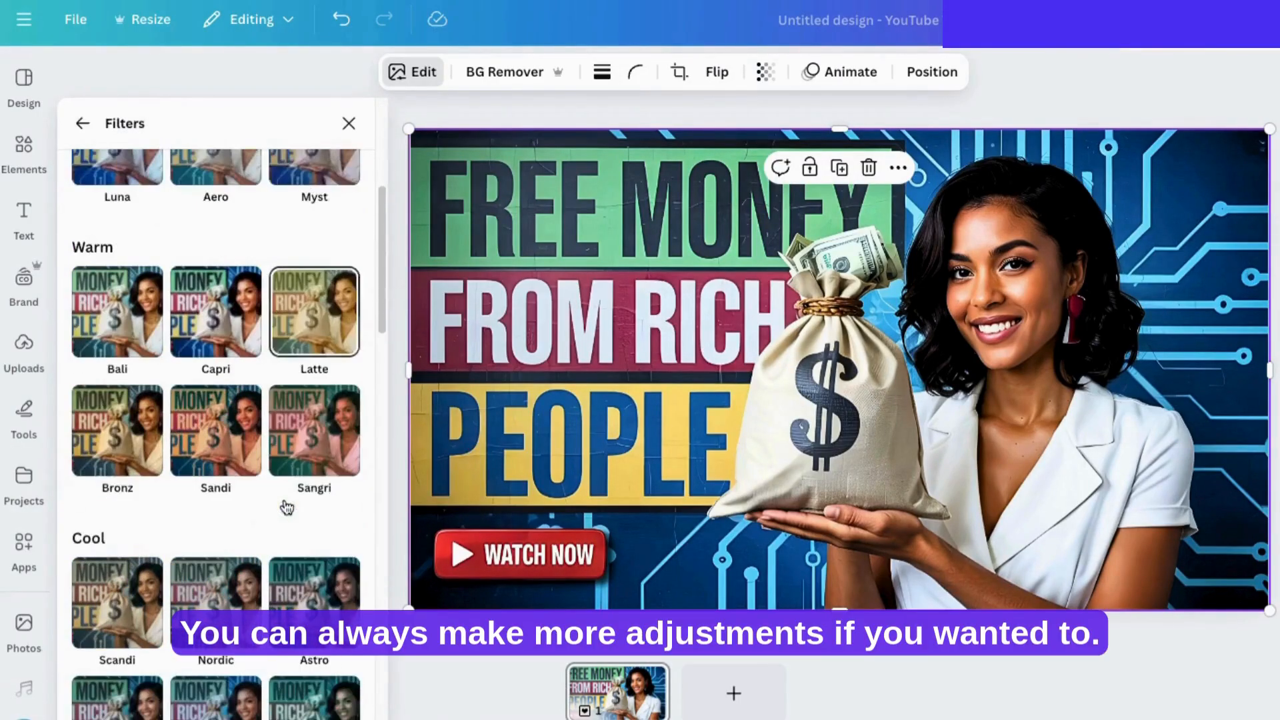
pyautogui.scroll(12, 274, 533)
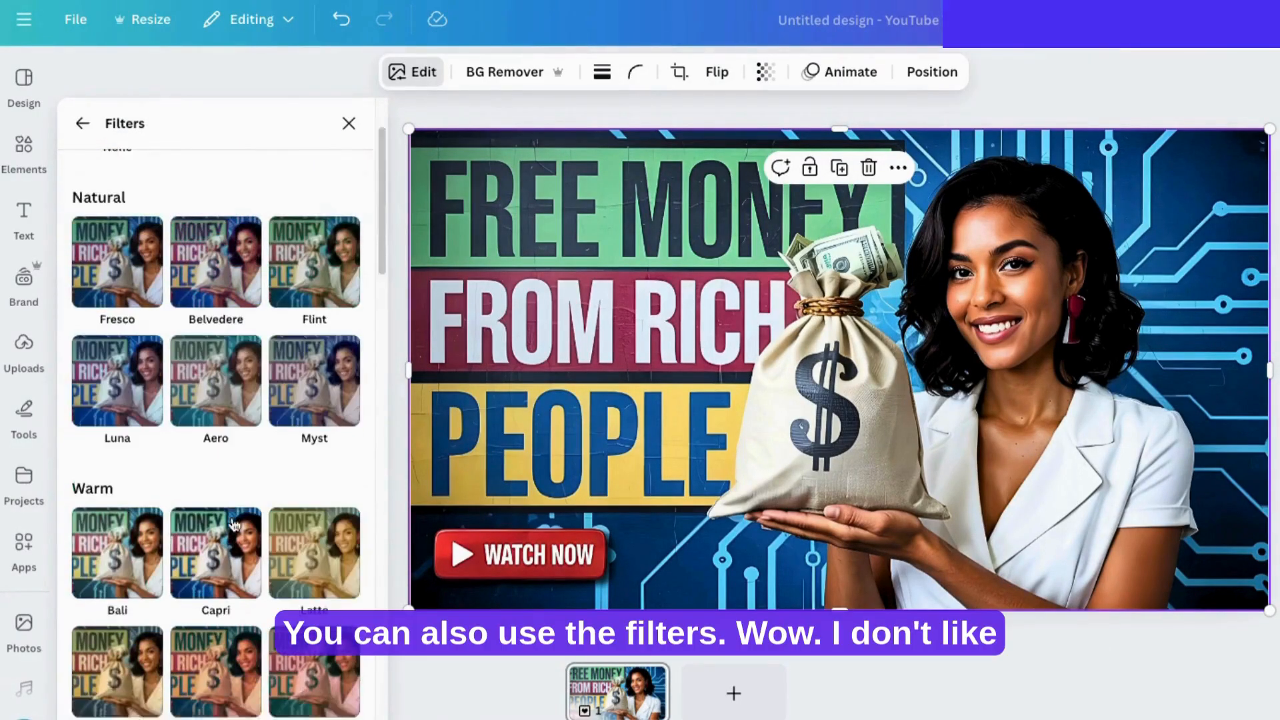
pyautogui.click(132, 175)
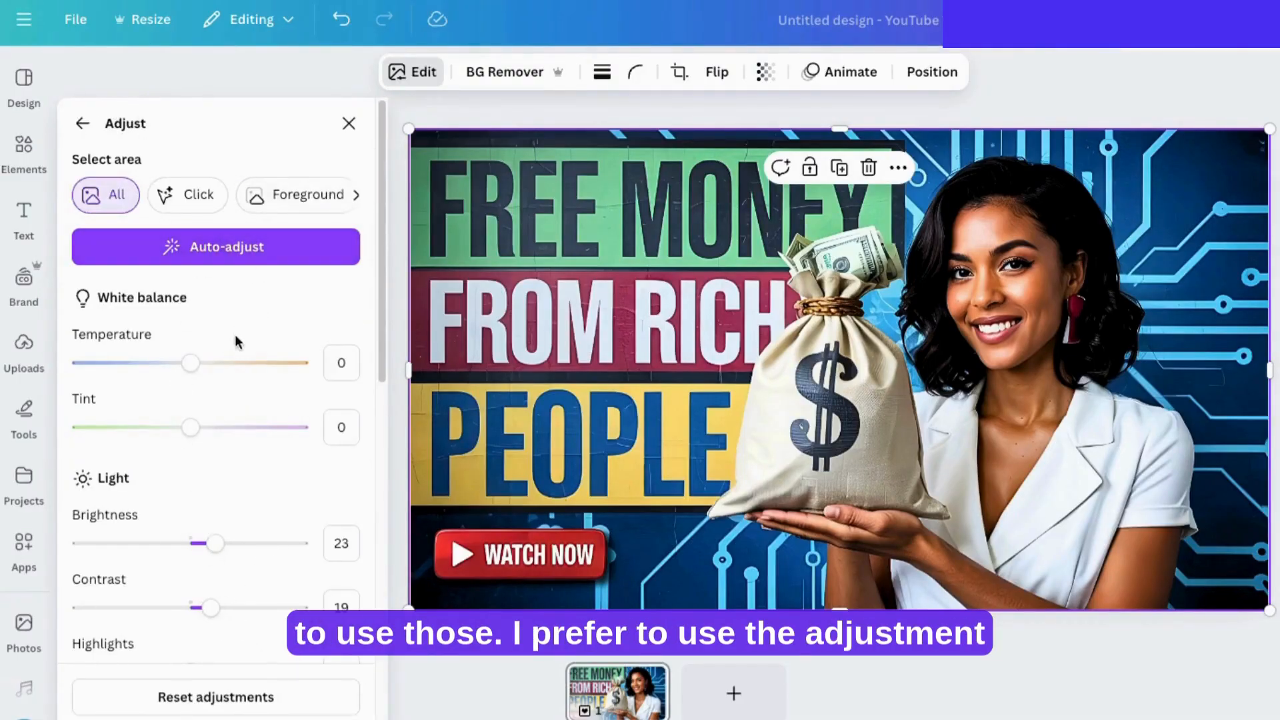
pyautogui.scroll(-3, 217, 578)
pyautogui.scroll(-5, 220, 566)
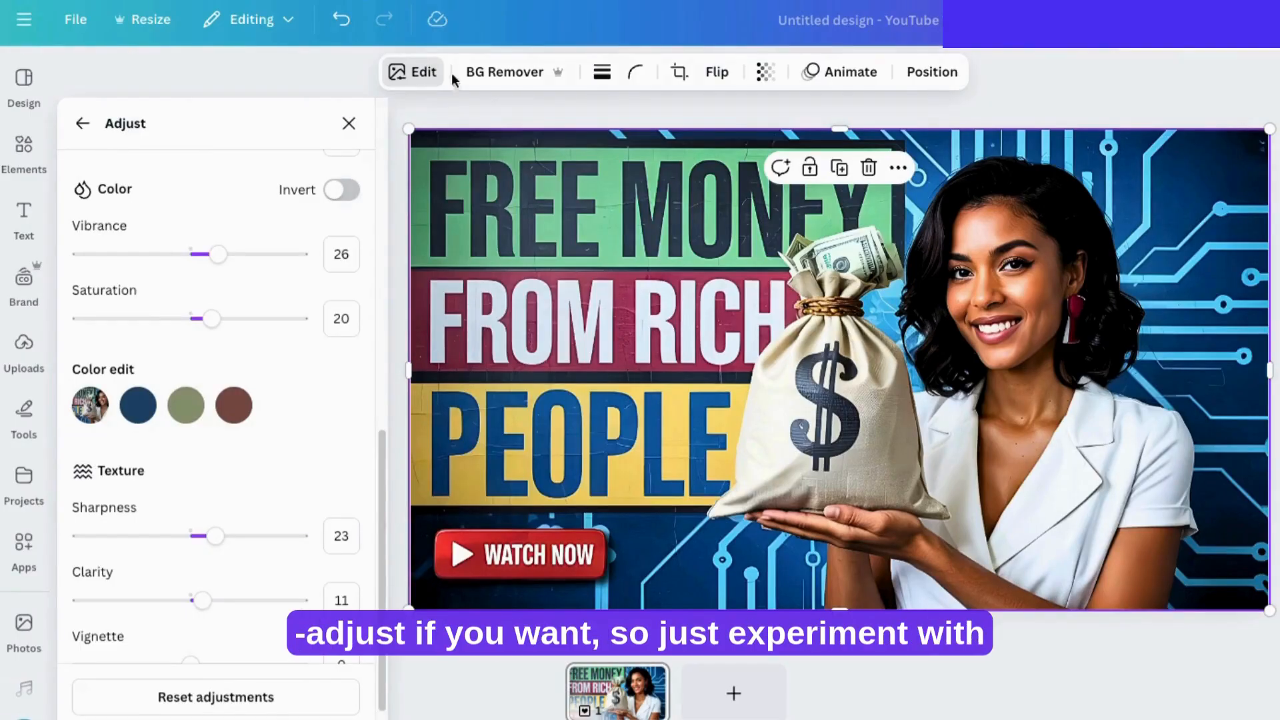
# Step: Download the design as a PNG at size 1.5 (1,920 × 1,080 px)
pyautogui.click(77, 22)
pyautogui.click(125, 454)
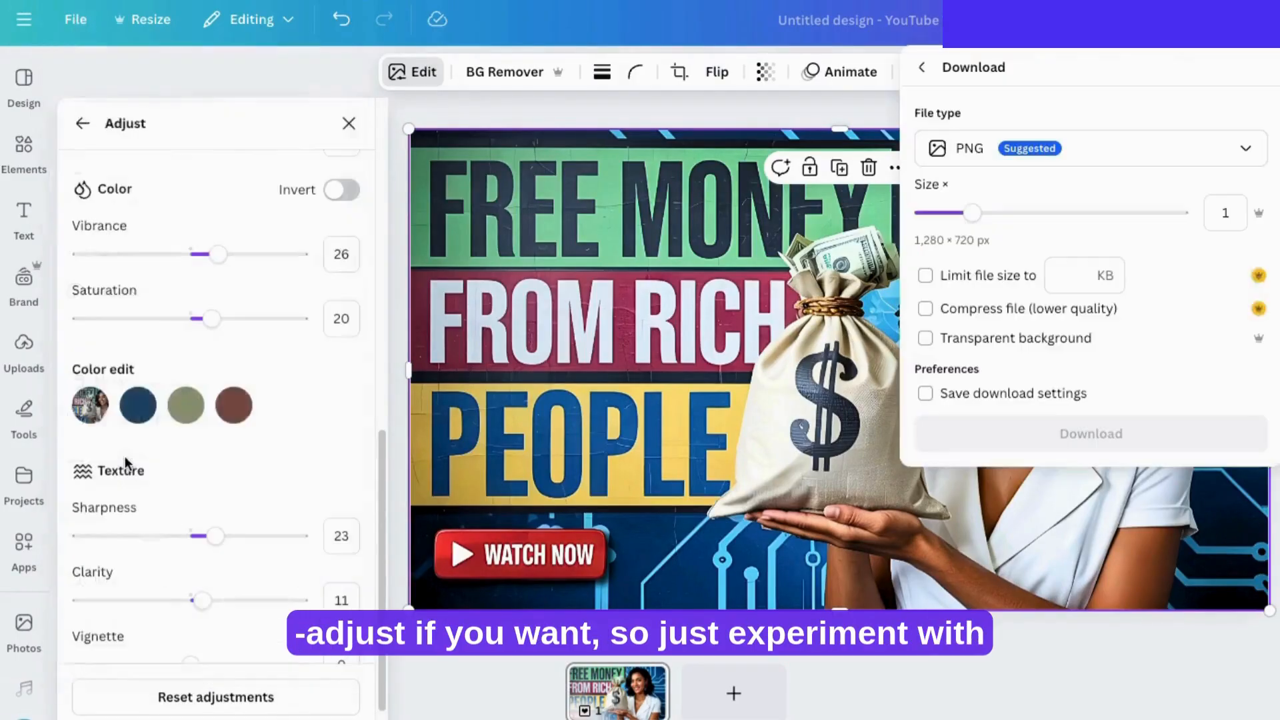
pyautogui.click(972, 150)
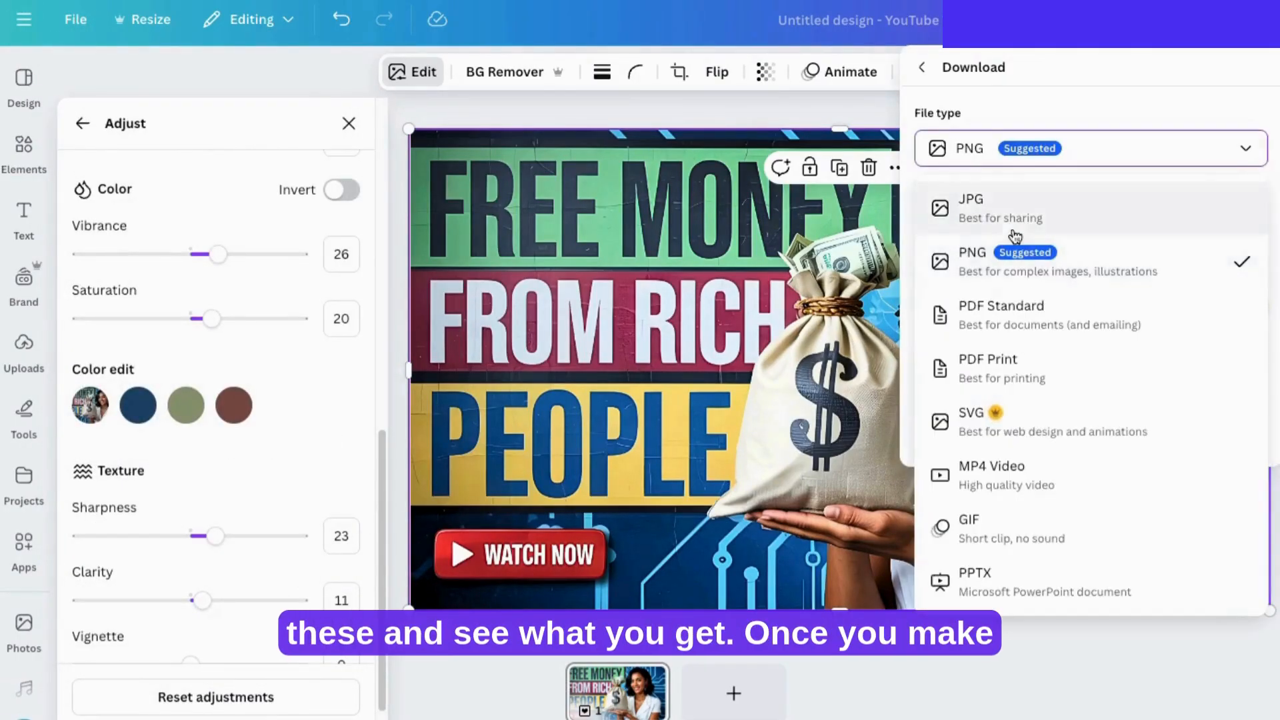
pyautogui.click(986, 266)
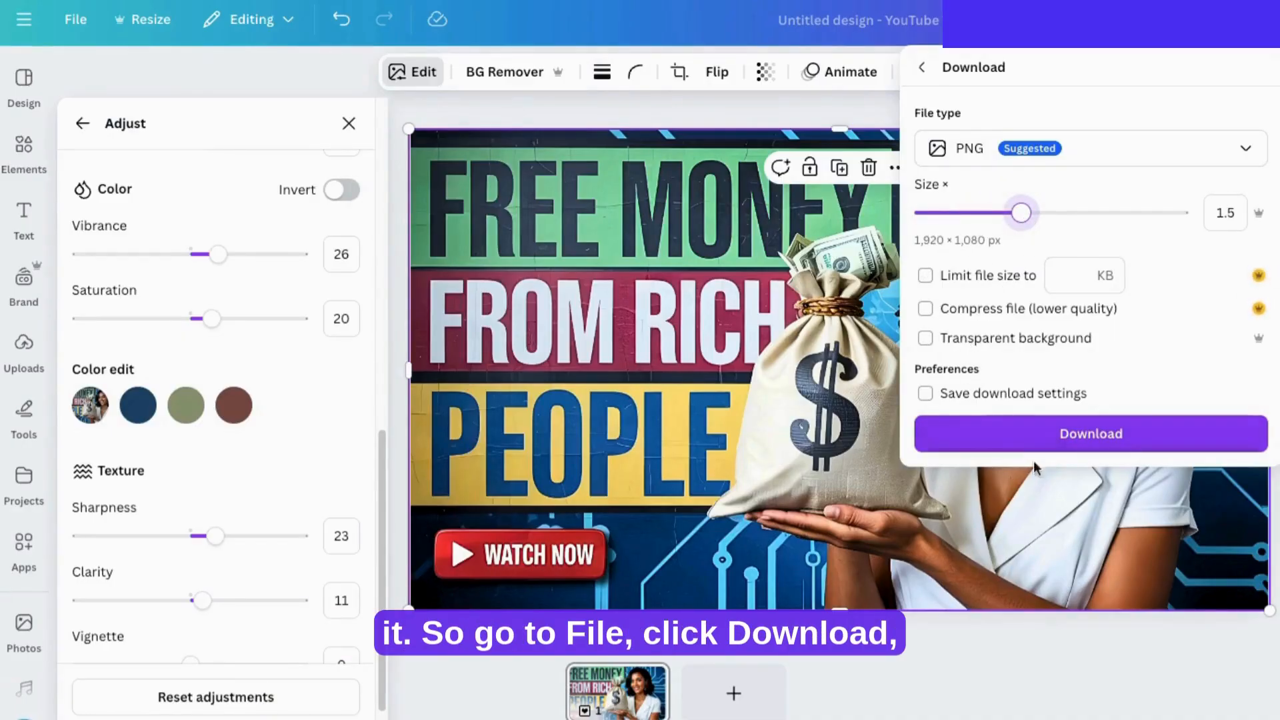
pyautogui.click(1089, 437)
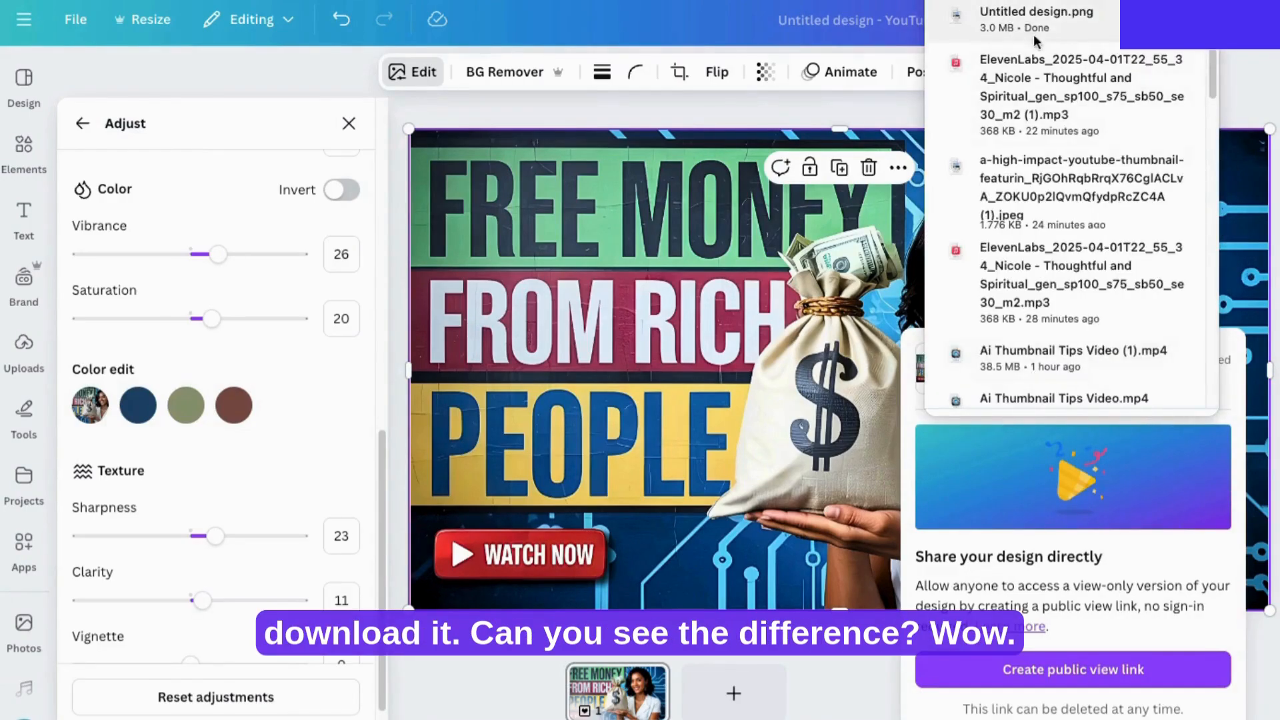
# Step: Open the downloaded "Untitled design.png" and compare it with the upscaled image from before the adjustments
pyautogui.click(1006, 14)
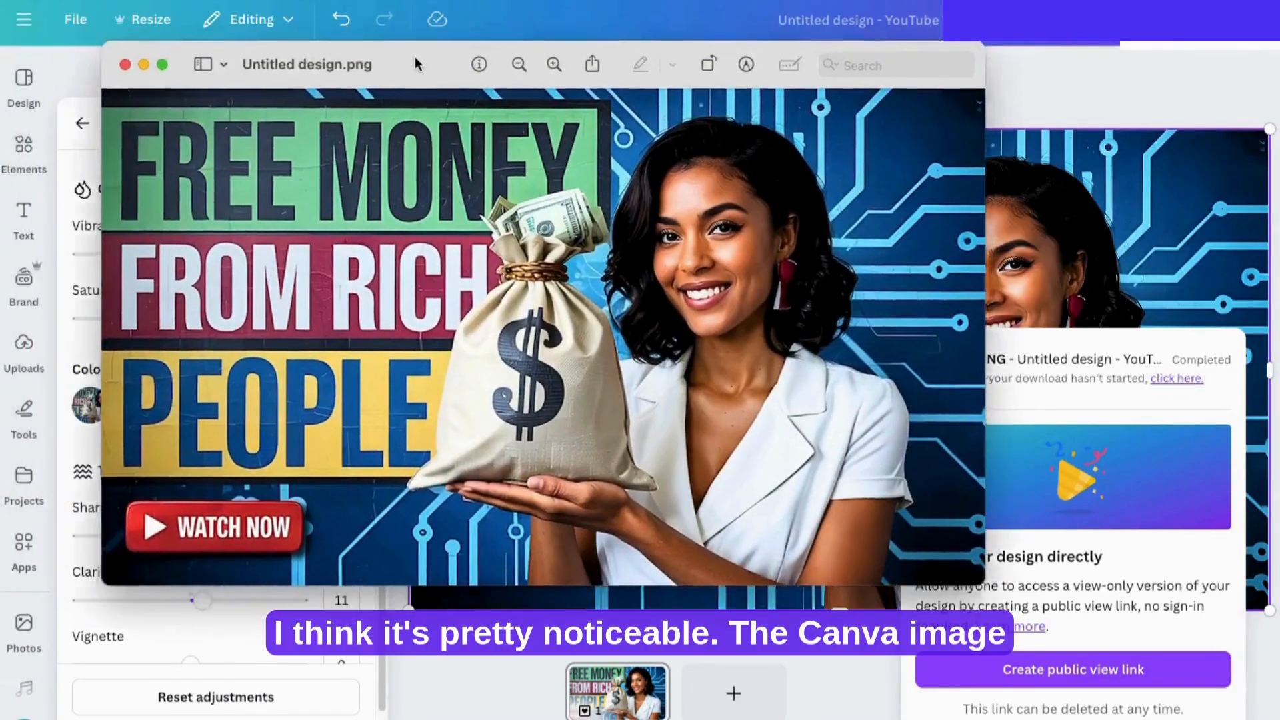
pyautogui.moveTo(415, 64); pyautogui.dragTo(433, 70)
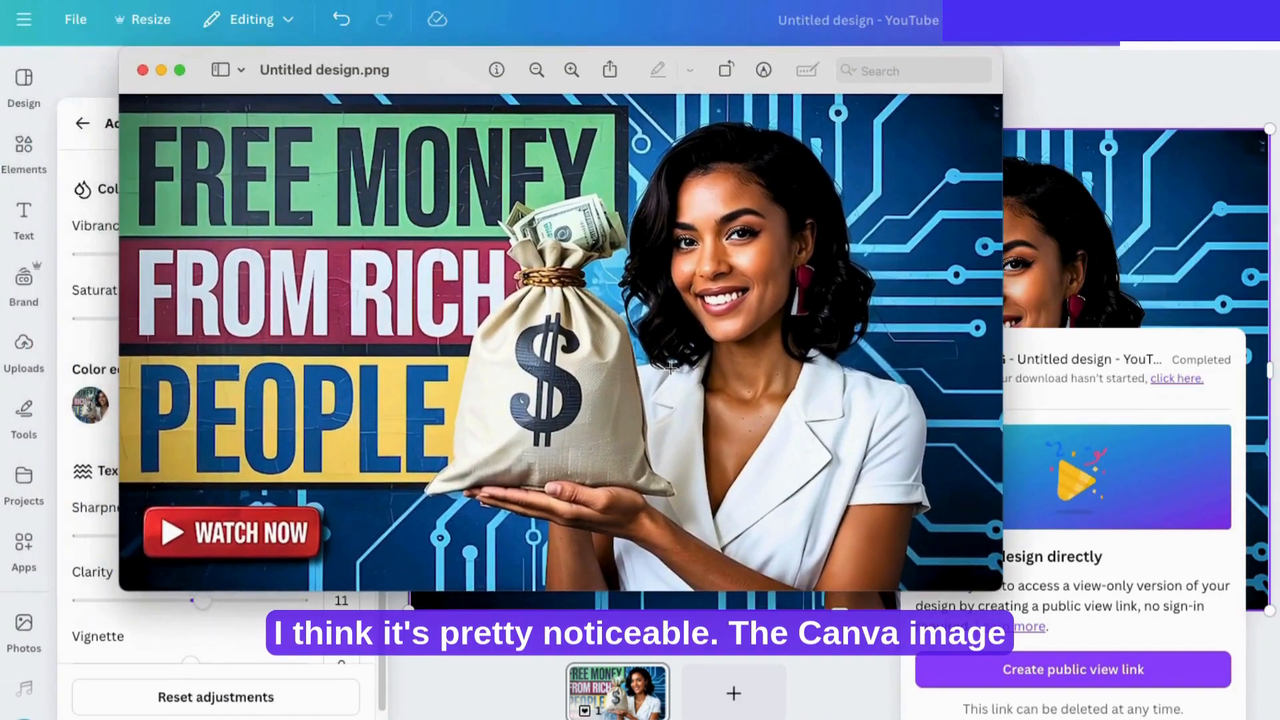
pyautogui.click(552, 34)
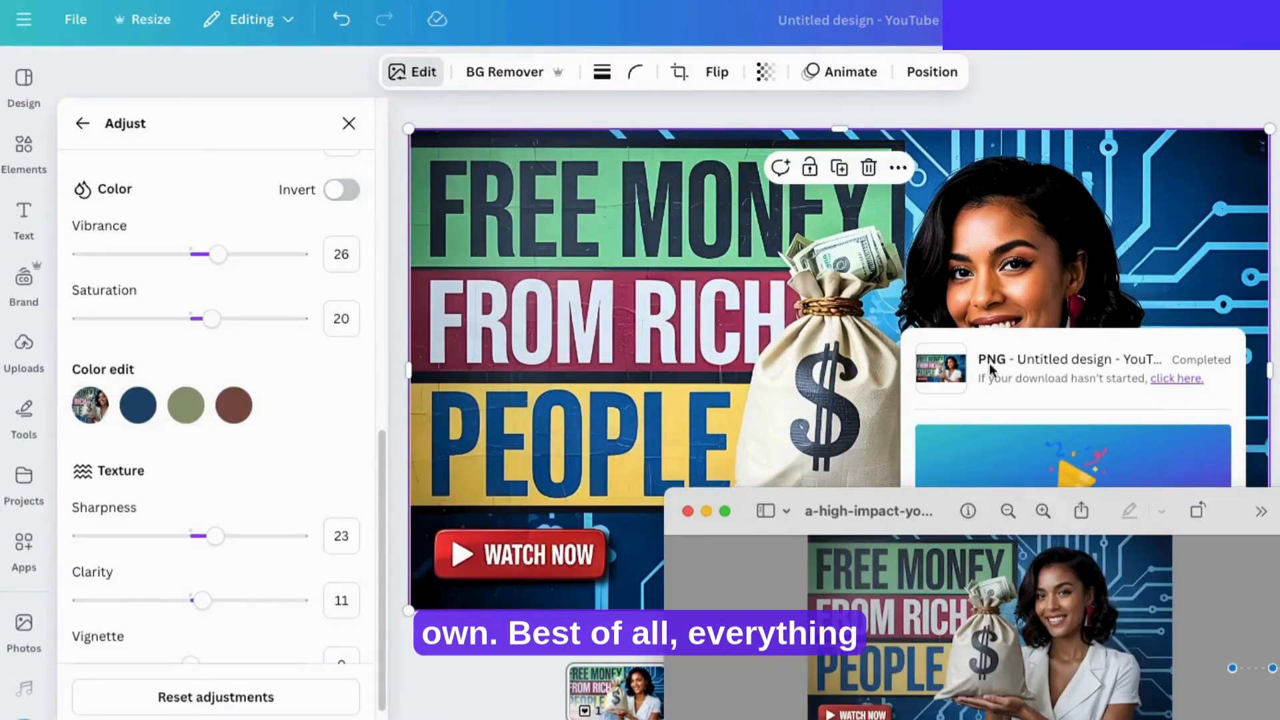
pyautogui.click(985, 339)
pyautogui.click(851, 670)
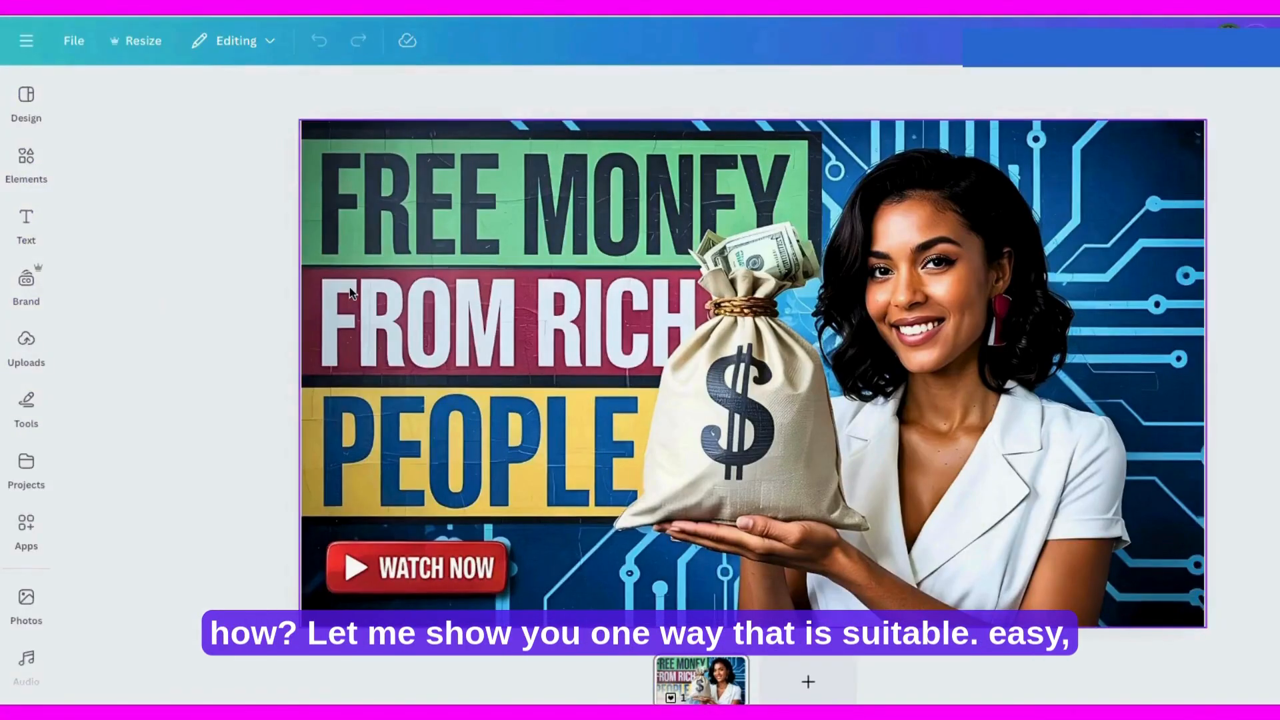
pyautogui.click(479, 364)
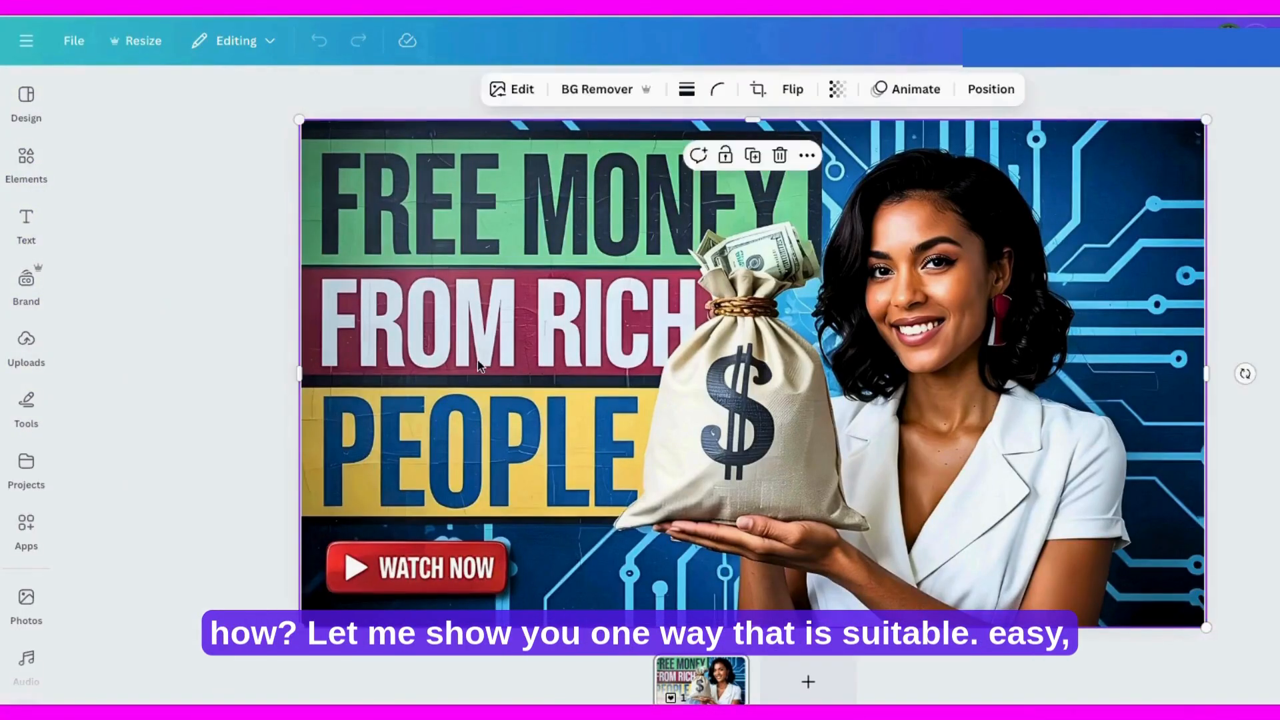
pyautogui.click(524, 90)
pyautogui.click(332, 250)
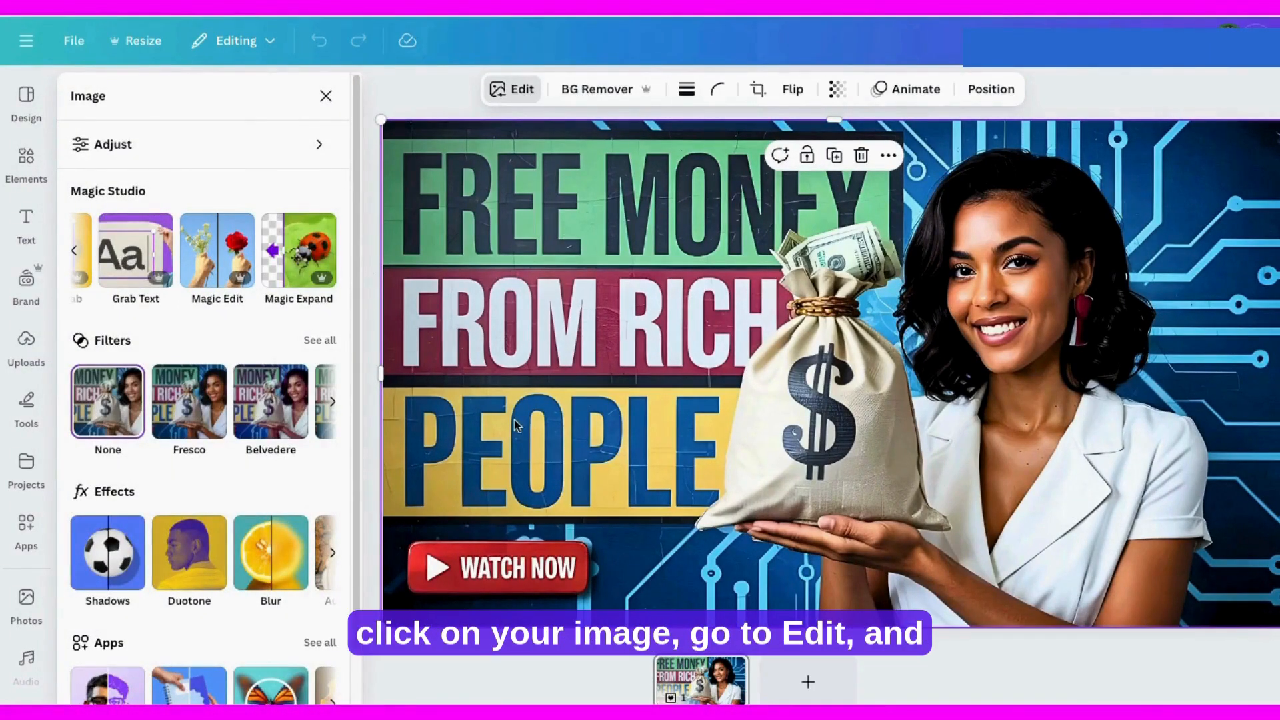
pyautogui.click(124, 265)
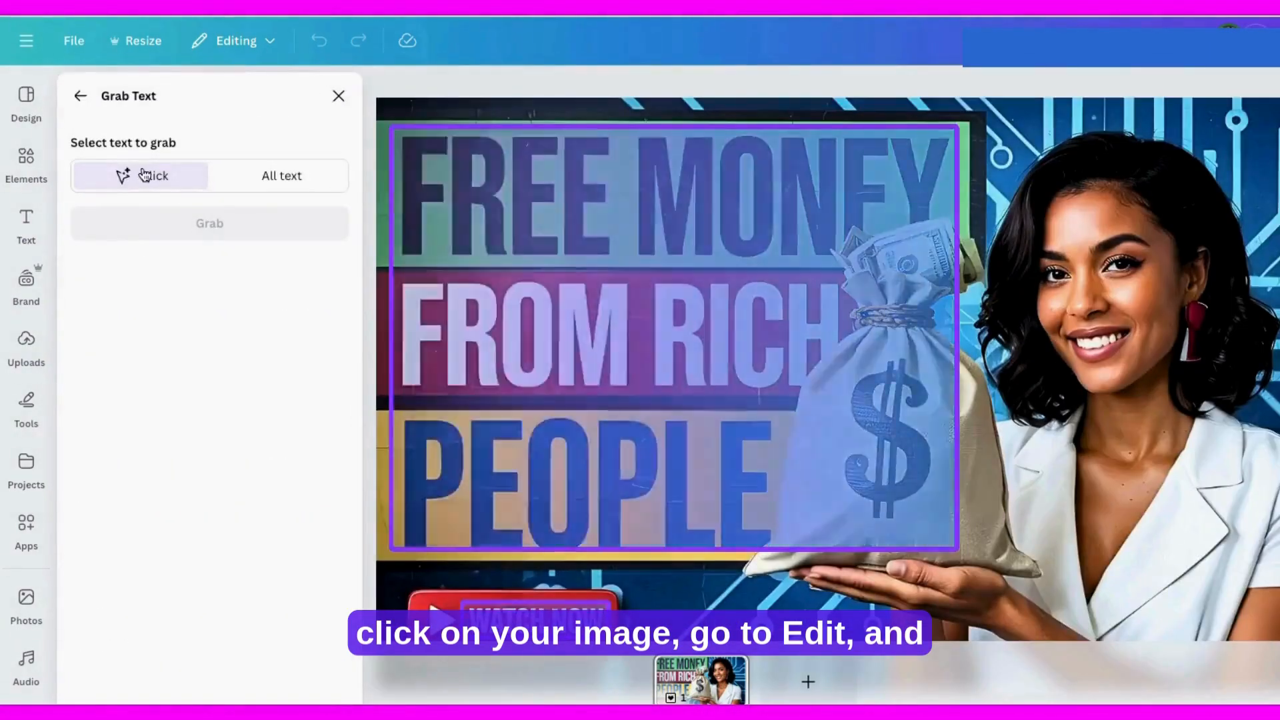
pyautogui.click(339, 96)
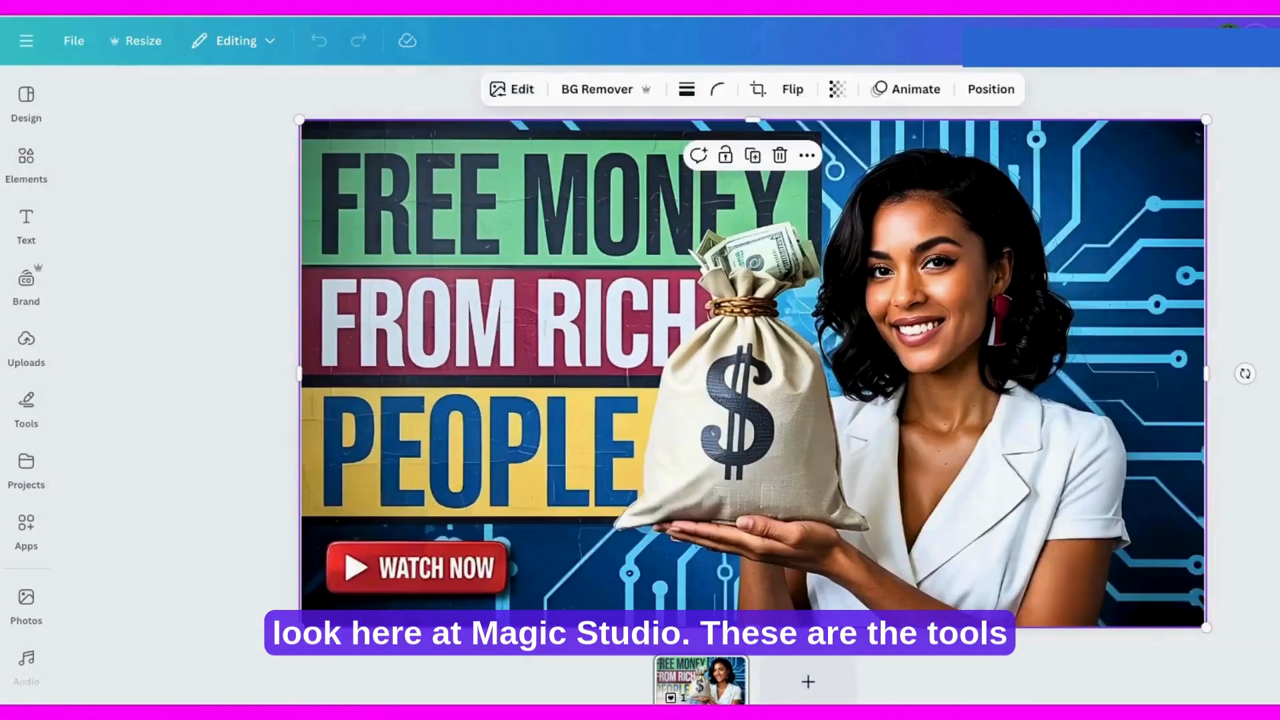
# Step: Duplicate the thumbnail page and extract only the "WATCH NOW" text from the copy's image with Grab Text
pyautogui.rightClick(694, 680)
pyautogui.click(739, 379)
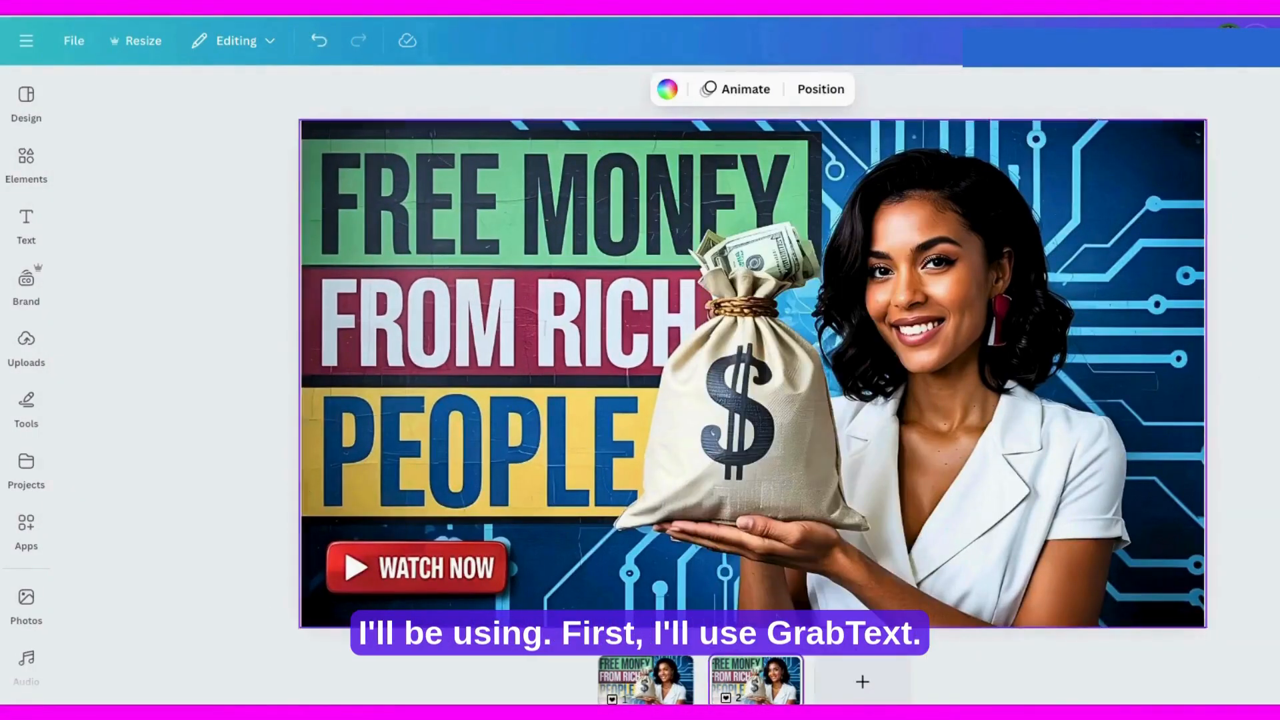
pyautogui.click(449, 212)
pyautogui.click(491, 89)
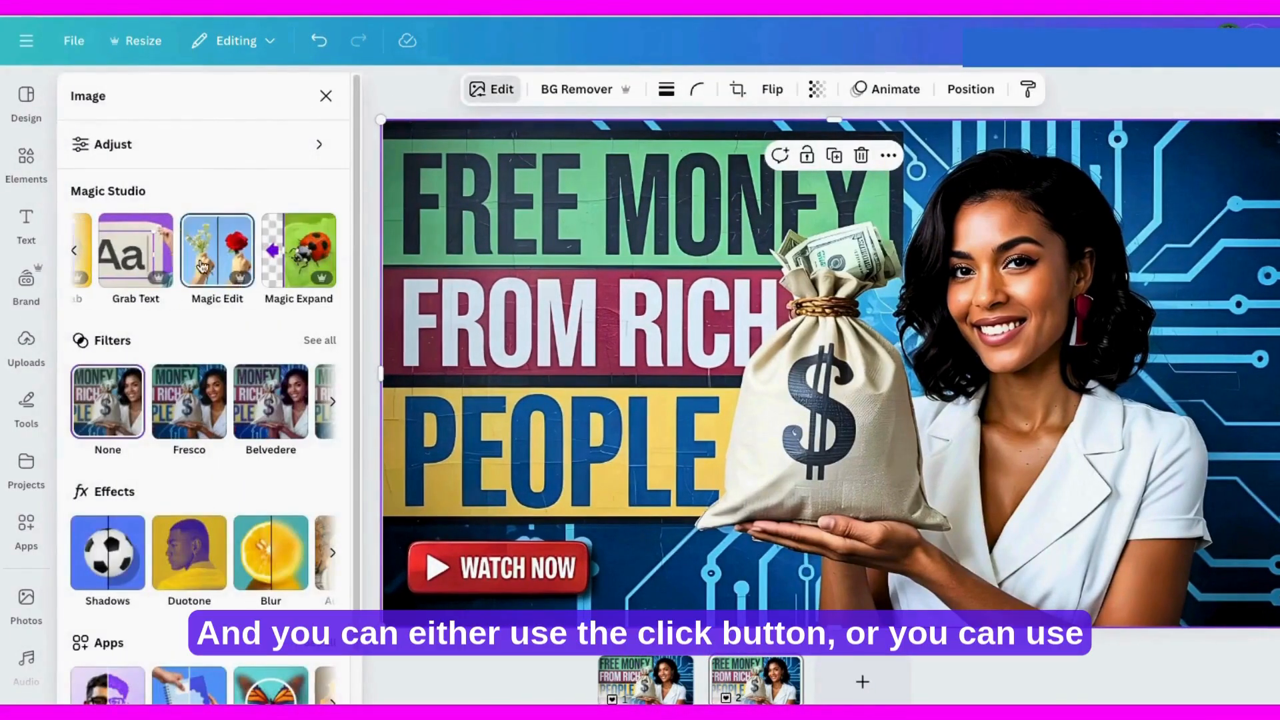
pyautogui.click(127, 259)
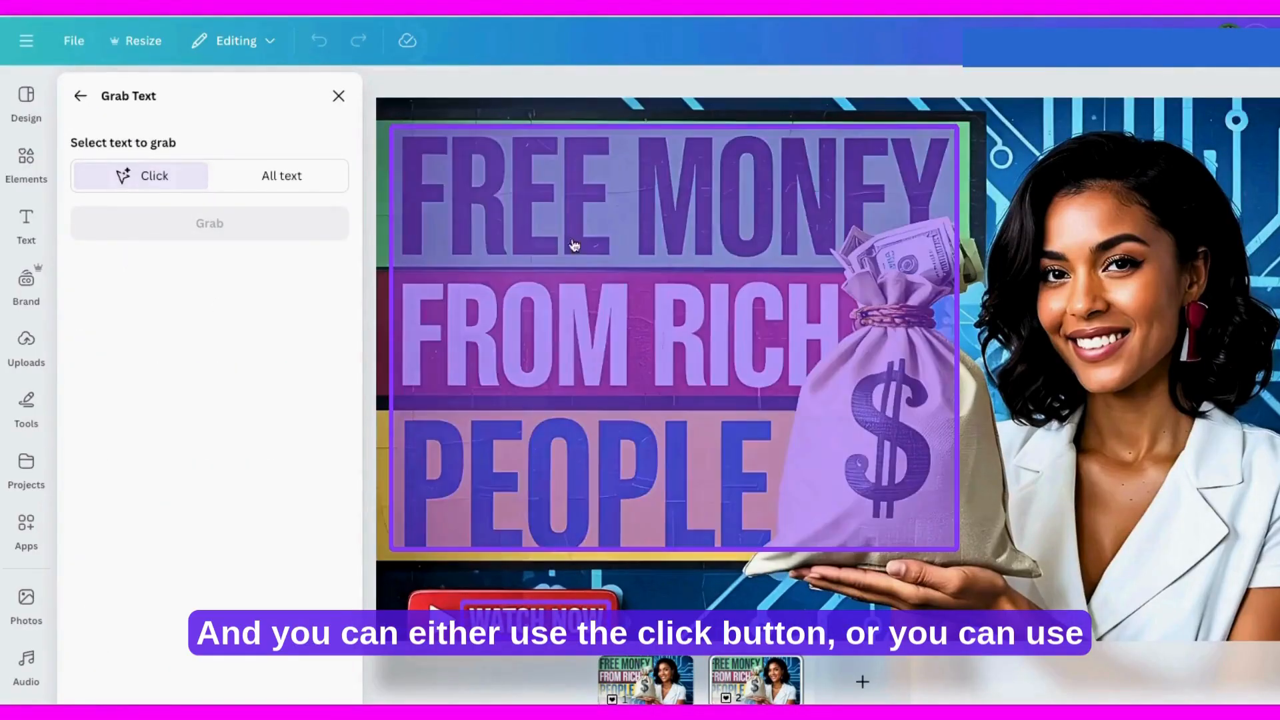
pyautogui.click(271, 177)
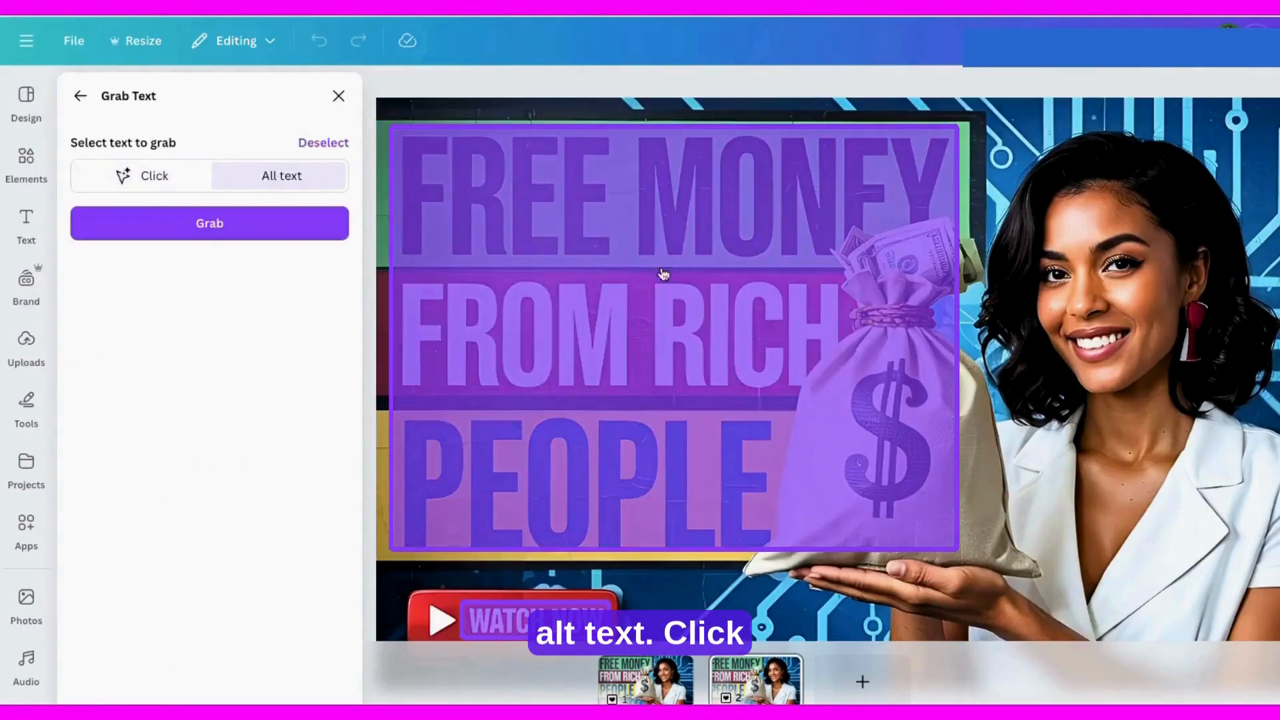
pyautogui.click(172, 182)
pyautogui.click(509, 472)
pyautogui.click(222, 224)
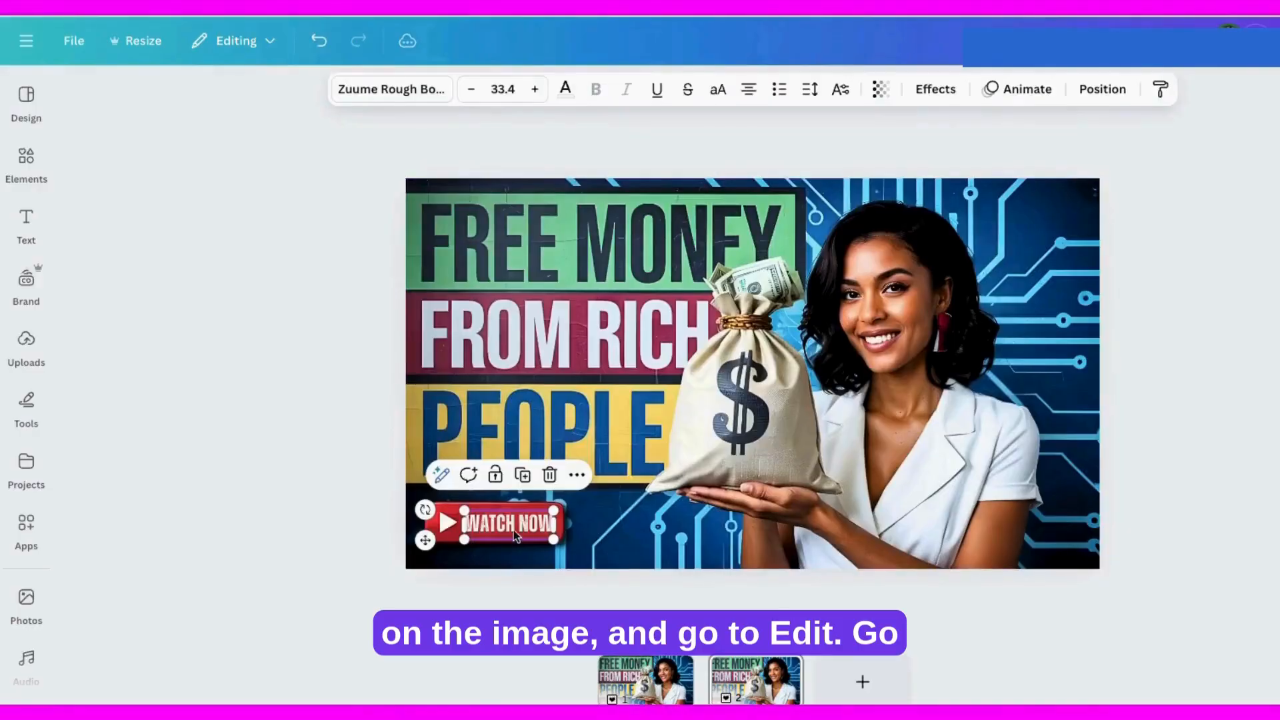
# Step: Move the extracted "WATCH NOW" text within its red button and view the page's layers
pyautogui.moveTo(577, 521); pyautogui.dragTo(500, 524)
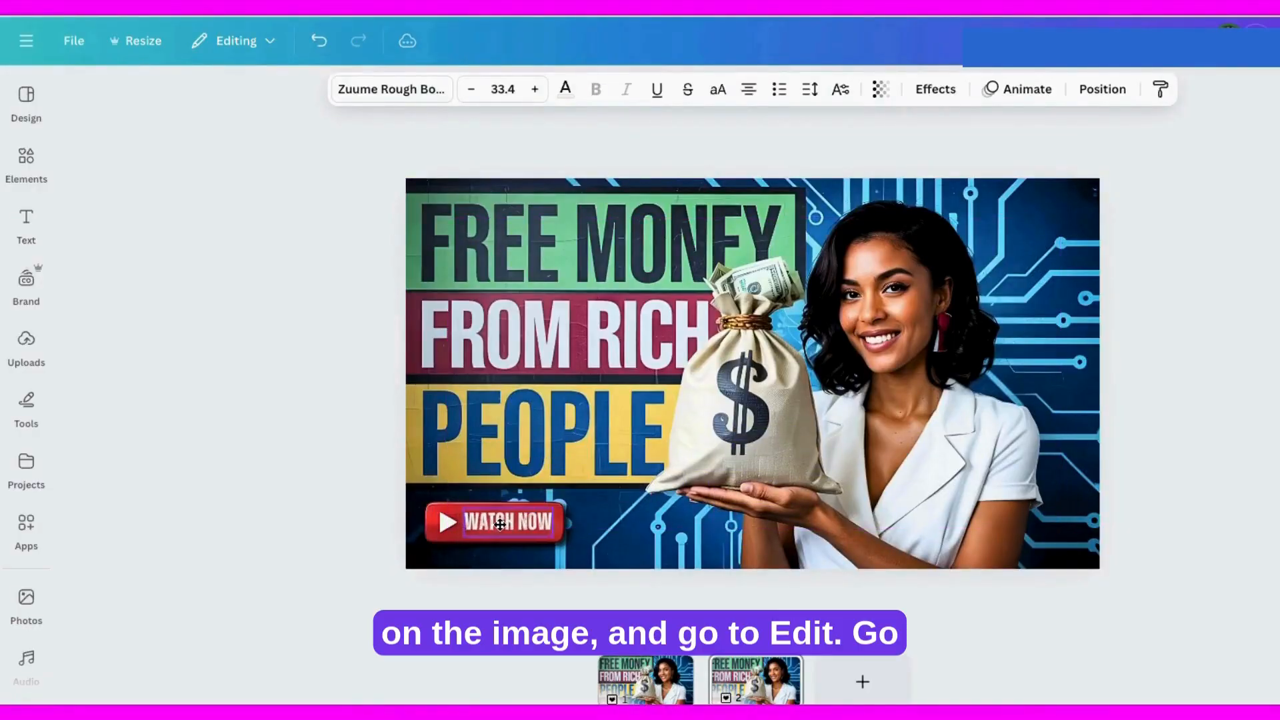
pyautogui.click(1103, 88)
pyautogui.click(282, 177)
pyautogui.moveTo(508, 526); pyautogui.dragTo(508, 527)
# Step: Set the "WATCH NOW" text to the Gagalin font at size 28.4 and fit it on the red button
pyautogui.click(363, 92)
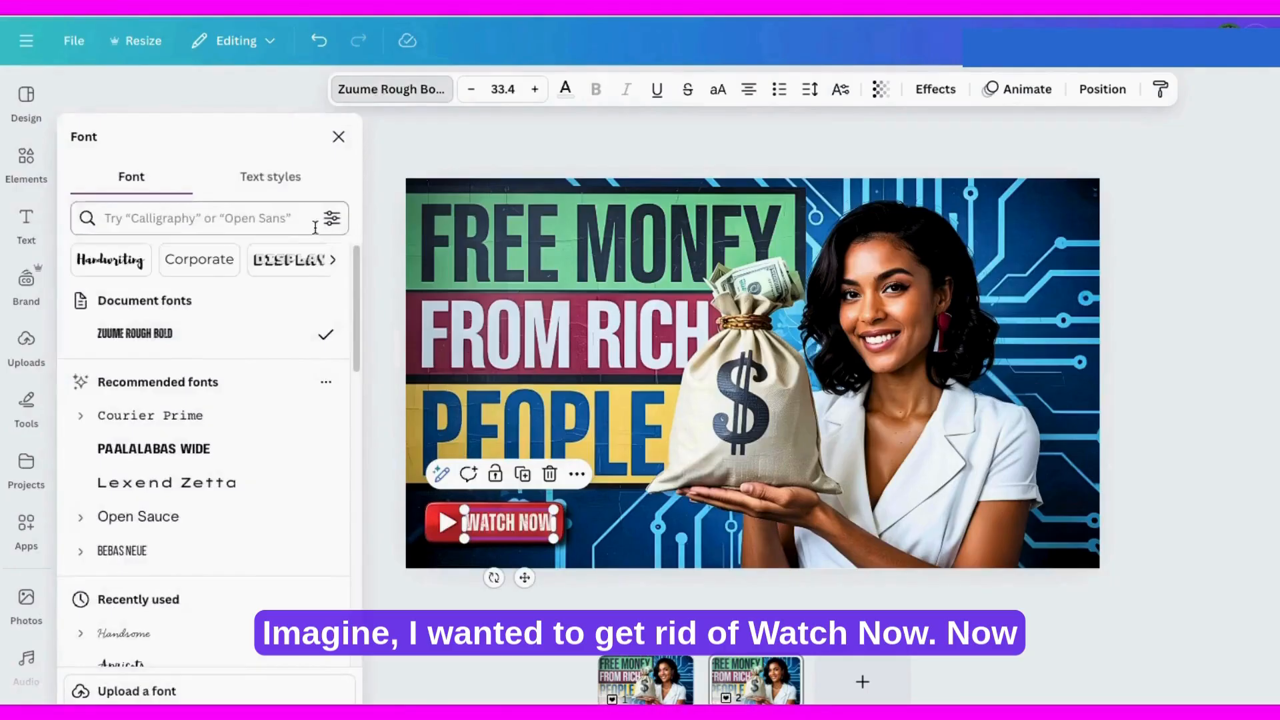
pyautogui.scroll(-1, 137, 517)
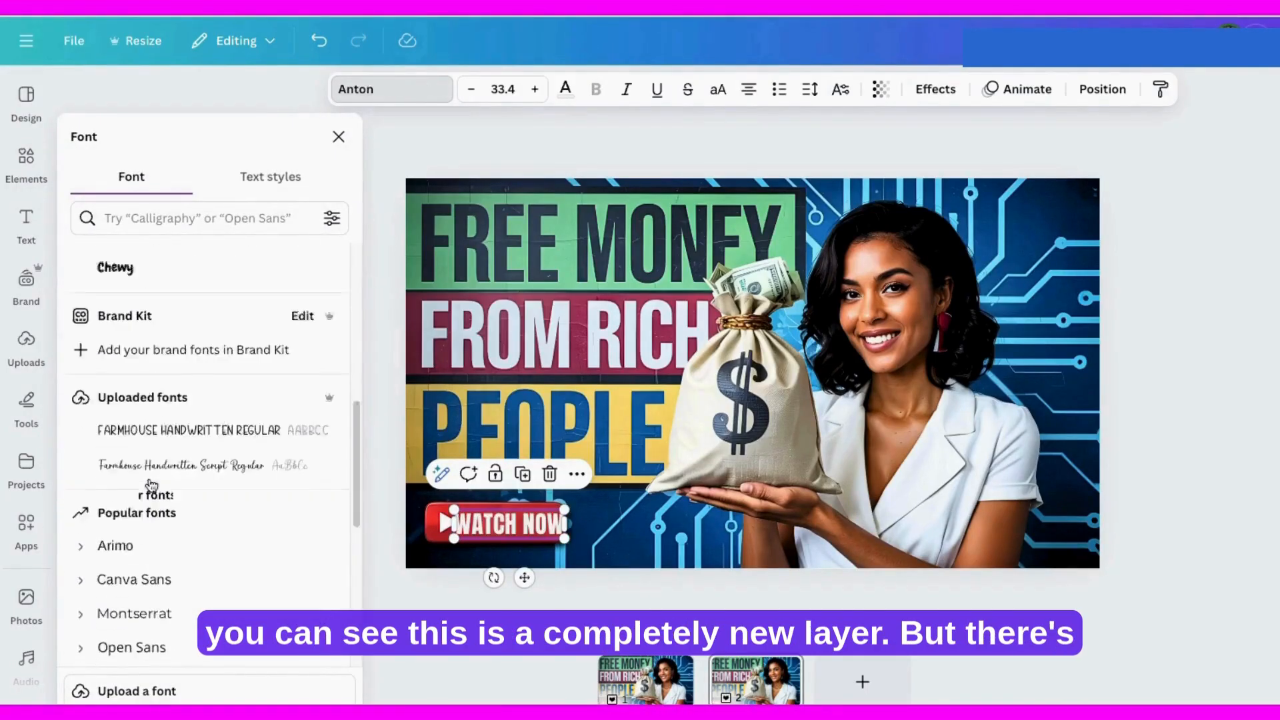
pyautogui.scroll(-10, 149, 492)
pyautogui.click(140, 573)
pyautogui.scroll(-3, 160, 538)
pyautogui.click(138, 446)
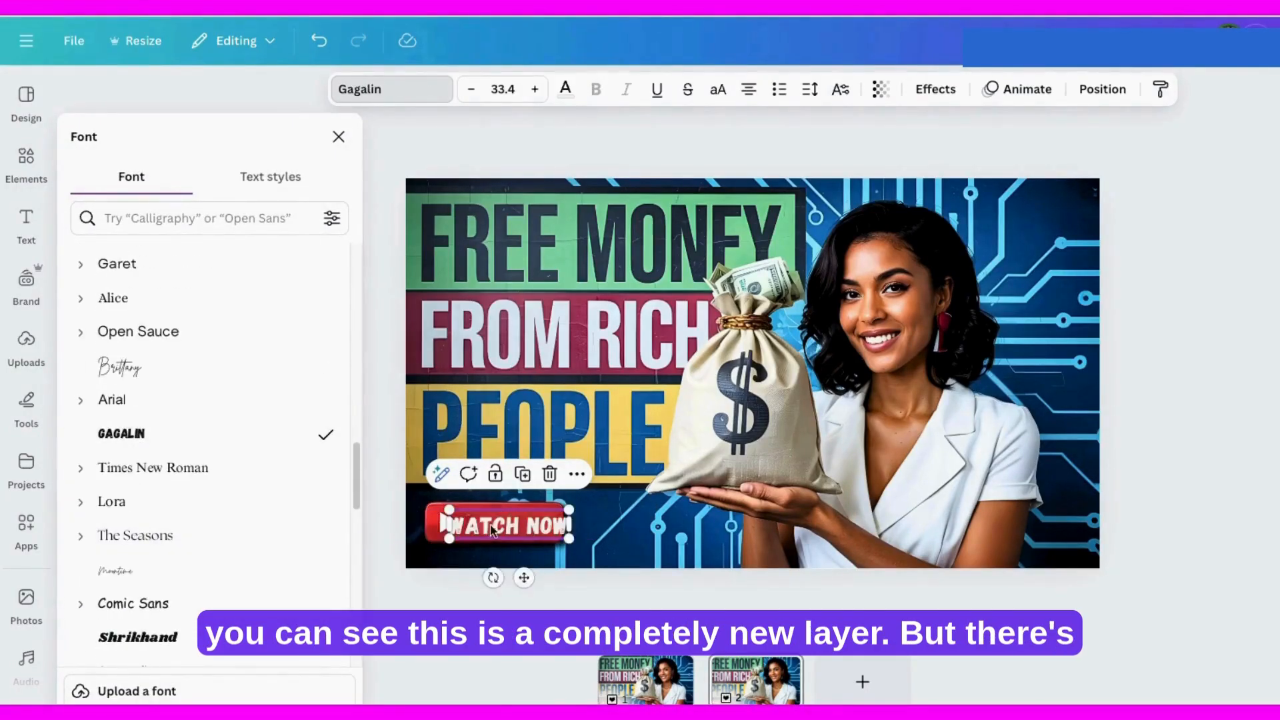
pyautogui.click(472, 88)
pyautogui.click(471, 89)
pyautogui.click(472, 89)
pyautogui.click(471, 89)
pyautogui.click(472, 89)
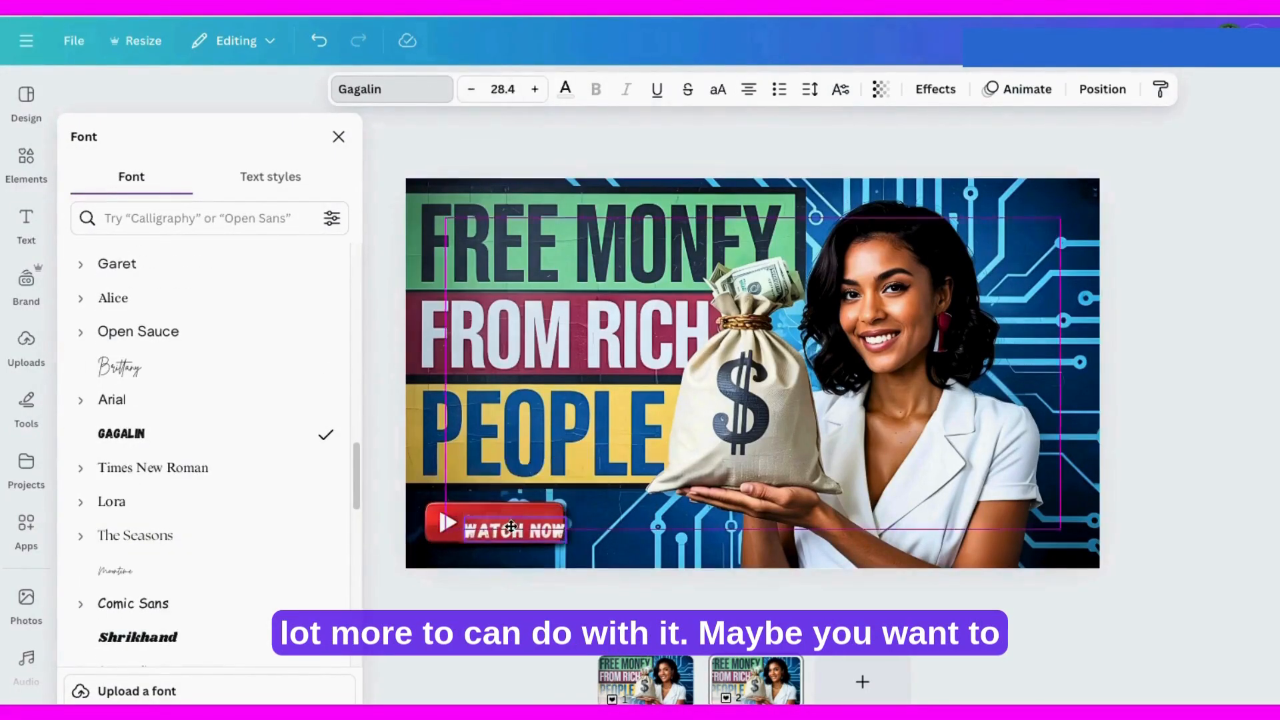
# Step: Try black on the "WATCH NOW" text and recolor it light green
pyautogui.click(566, 89)
pyautogui.click(181, 382)
pyautogui.scroll(-2, 200, 467)
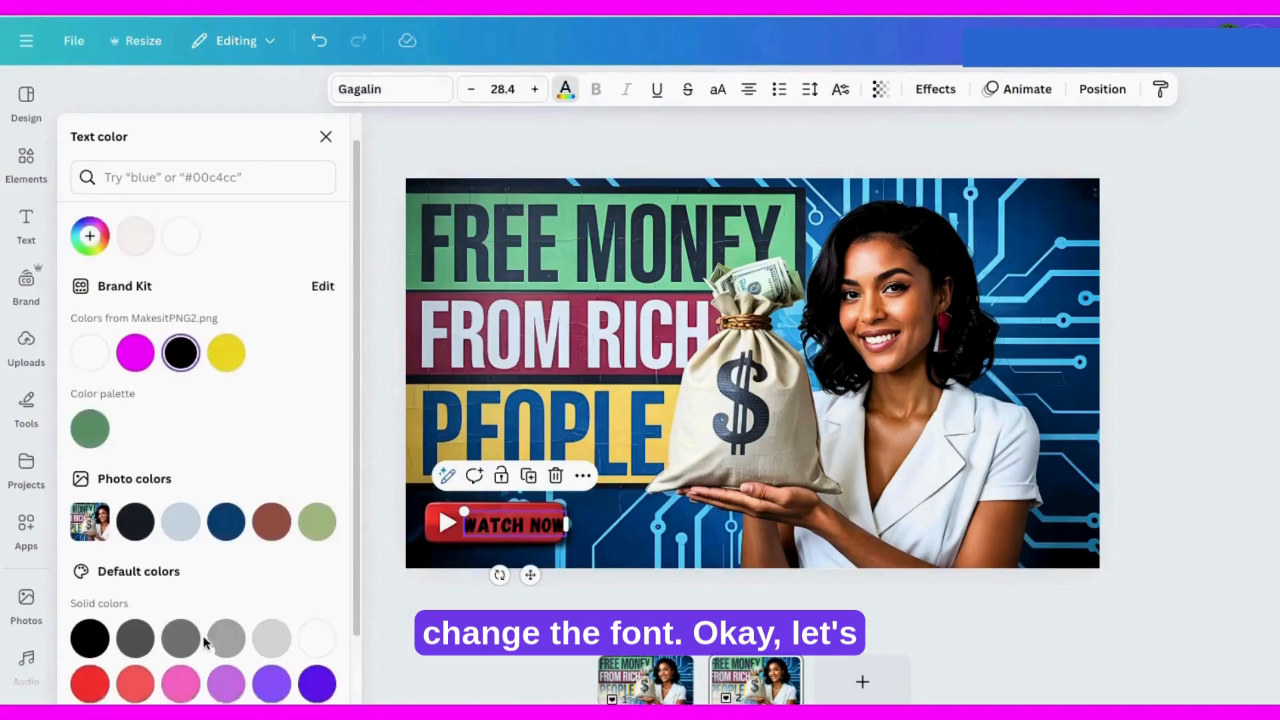
pyautogui.click(135, 683)
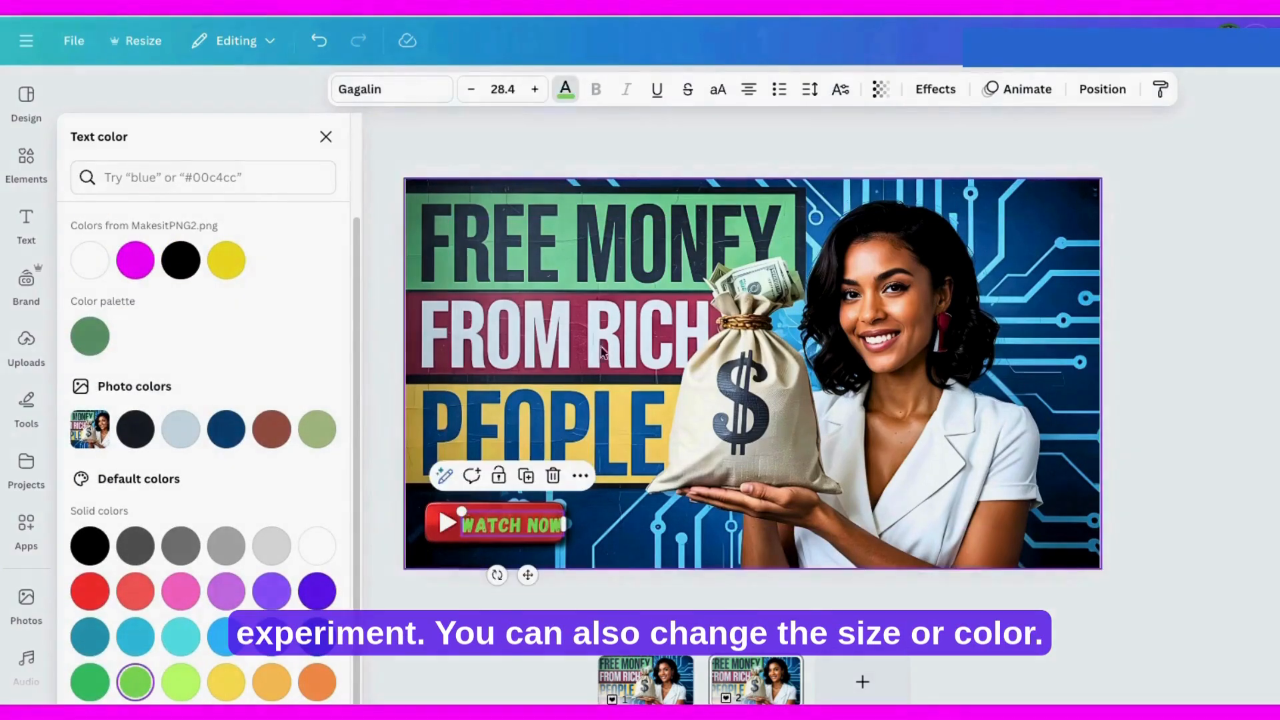
# Step: Remove the "WATCH NOW" text and separate the red play button from the image with Magic Grab
pyautogui.press('Escape')
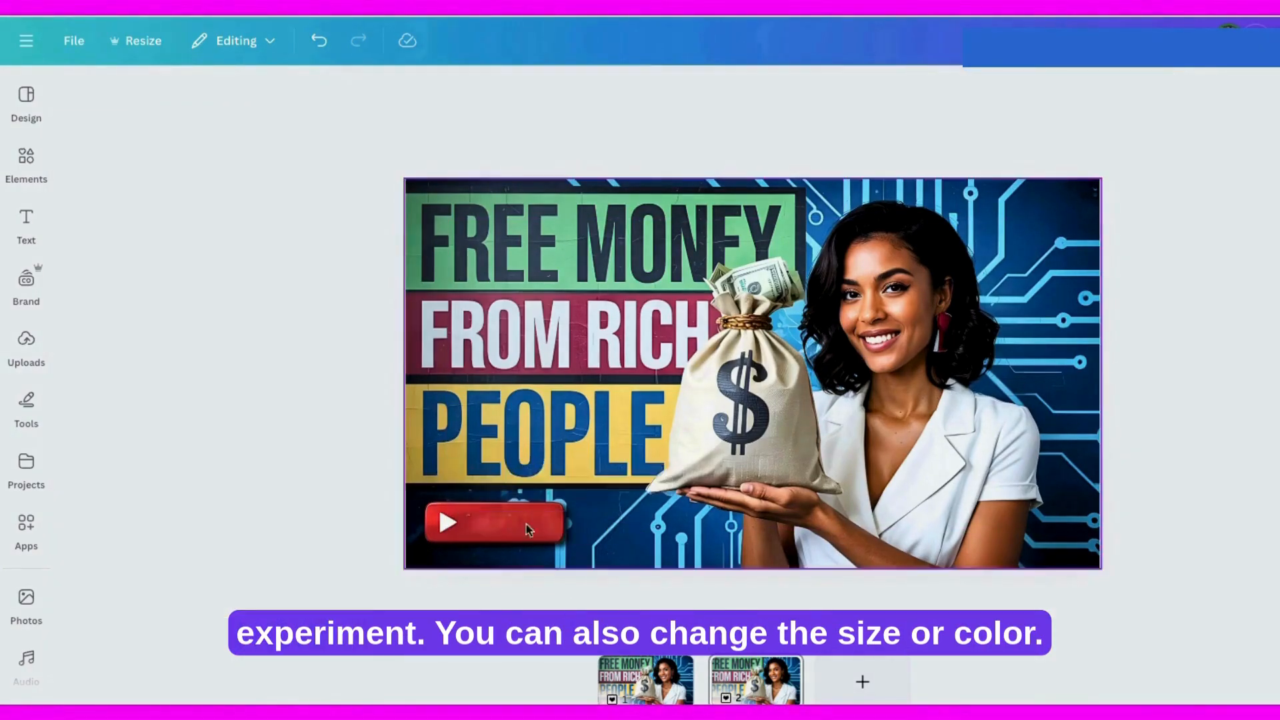
pyautogui.click(528, 531)
pyautogui.click(489, 89)
pyautogui.click(192, 249)
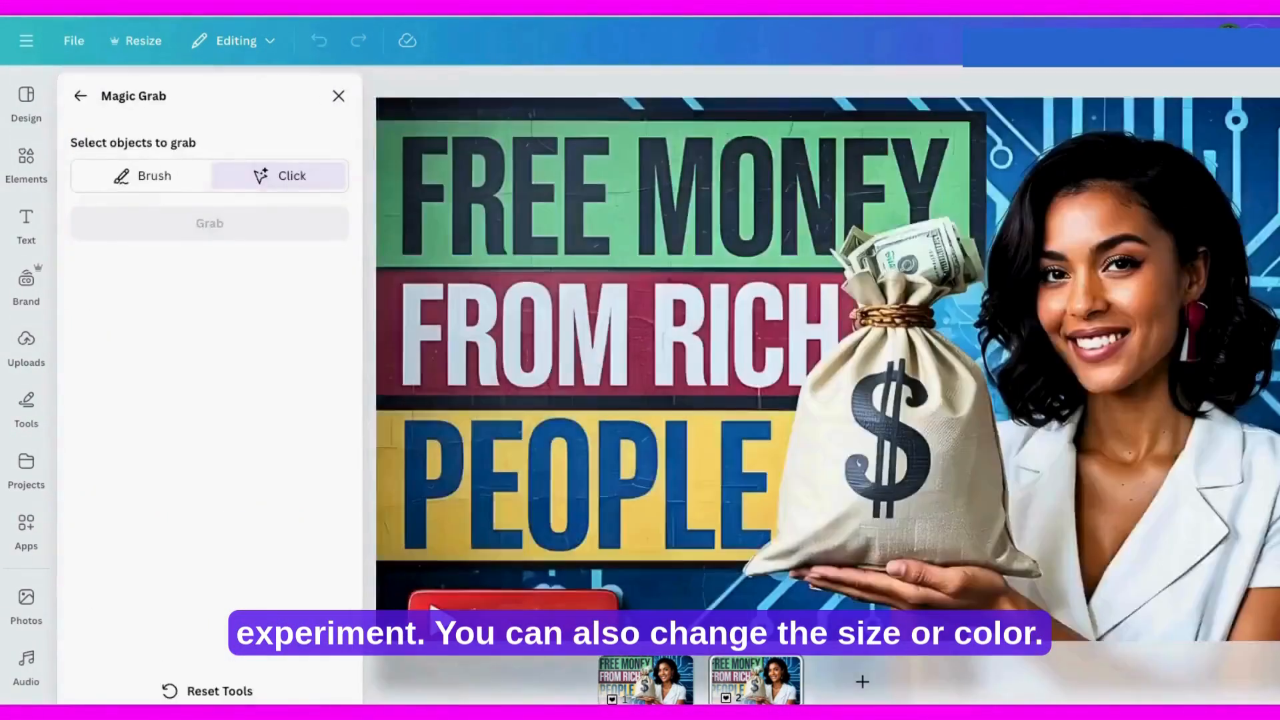
pyautogui.click(605, 563)
pyautogui.click(210, 224)
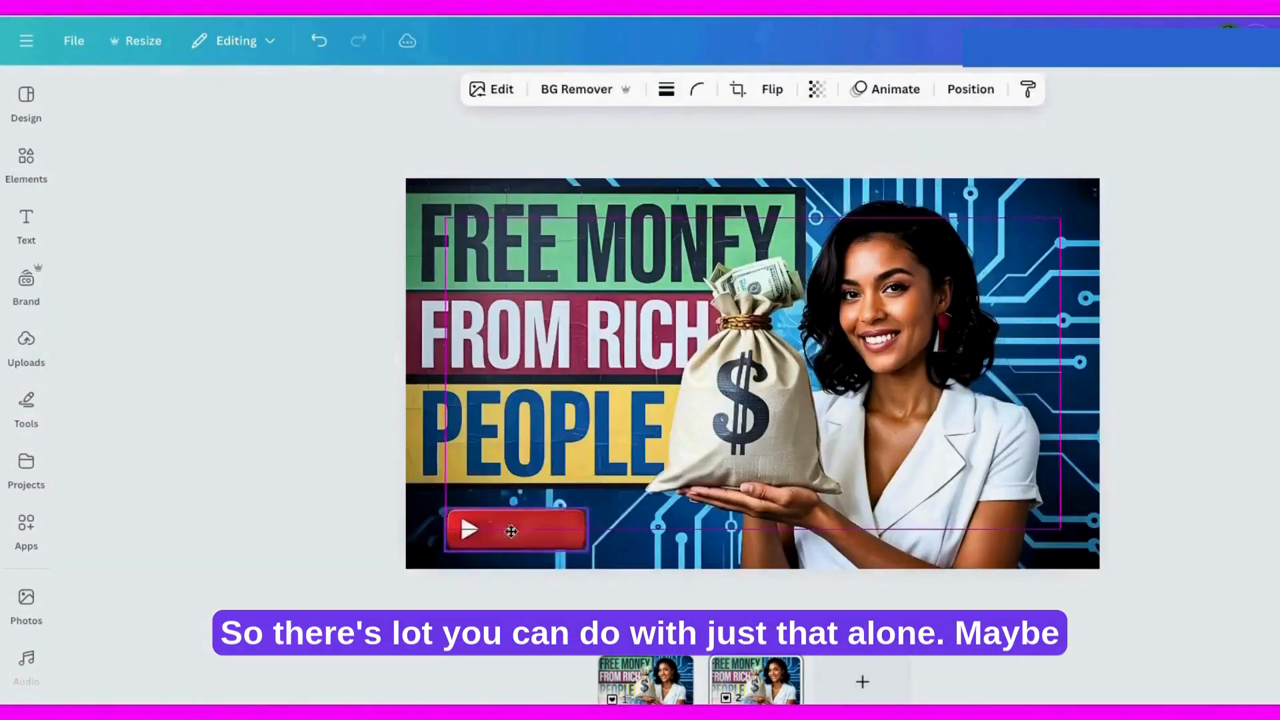
pyautogui.click(593, 527)
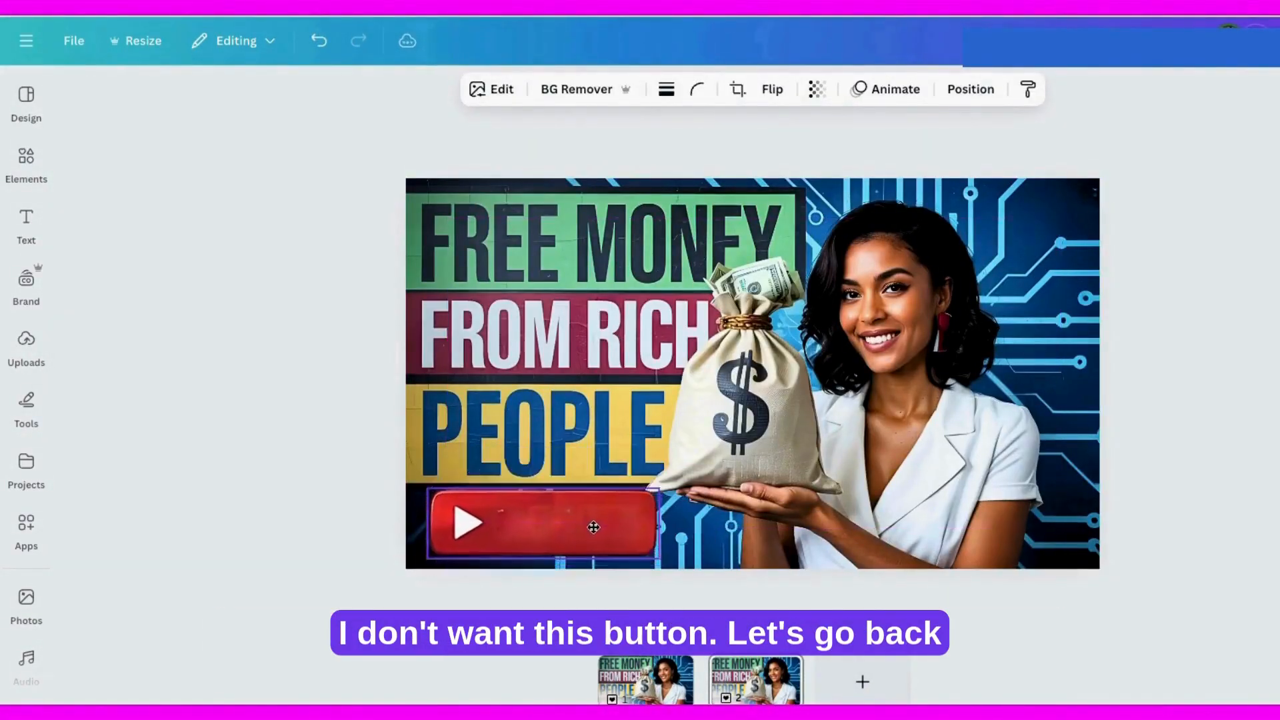